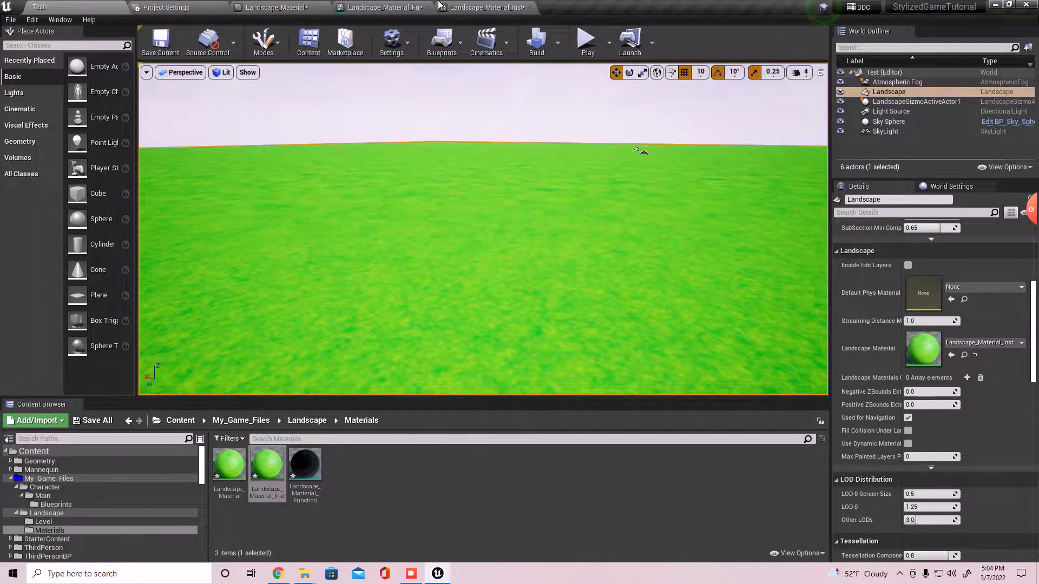
Step: In the landscape material function, examine the texture assigned to the Tex parameter feeding Input Noise Normal
click(371, 8)
right_drag(483, 360, 629, 232)
scroll(532, 399, up, 1)
scroll(532, 399, up, 2)
right_drag(533, 399, 648, 321)
scroll(287, 332, up, 3)
right_drag(287, 333, 415, 371)
click(353, 261)
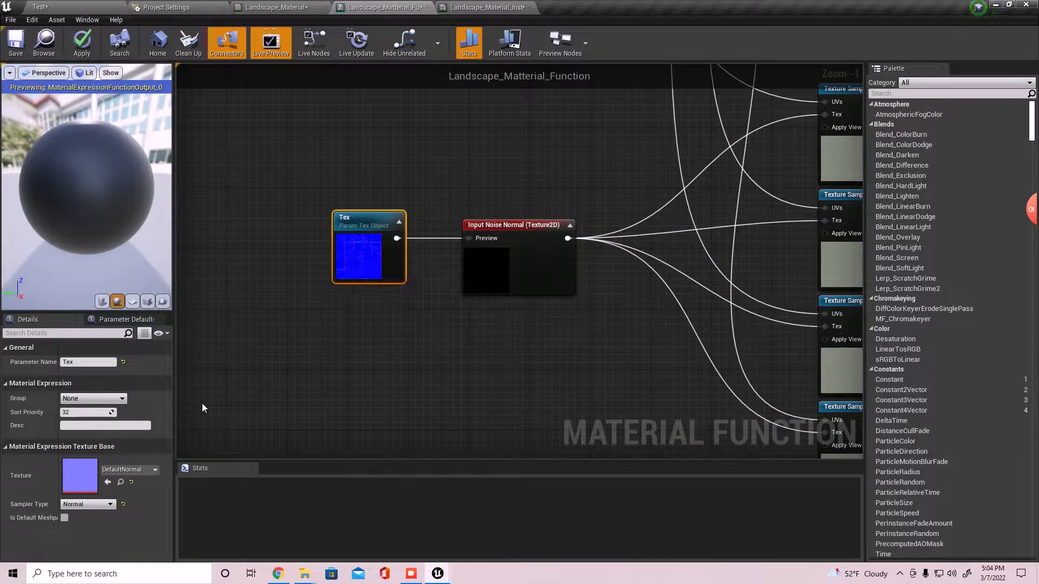
click(121, 471)
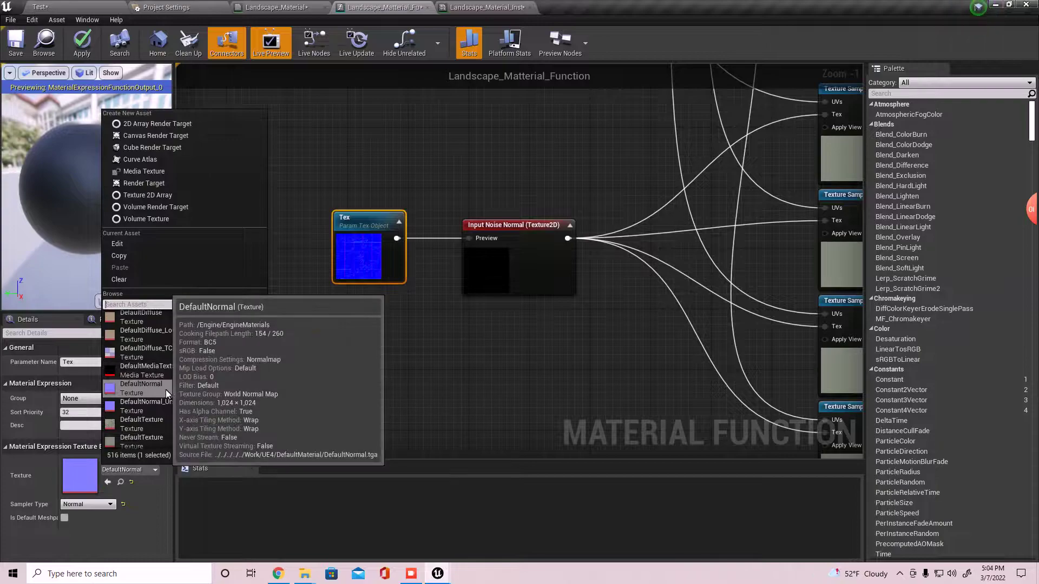
click(33, 221)
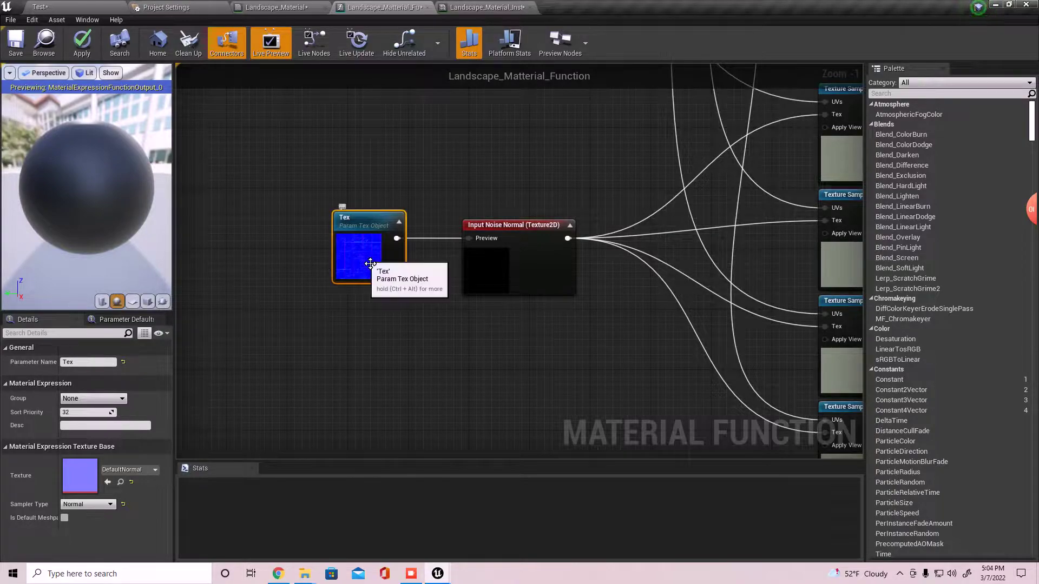
Step: Set the Tex parameter's sampler type to Normal and its texture to DefaultNormal
click(89, 505)
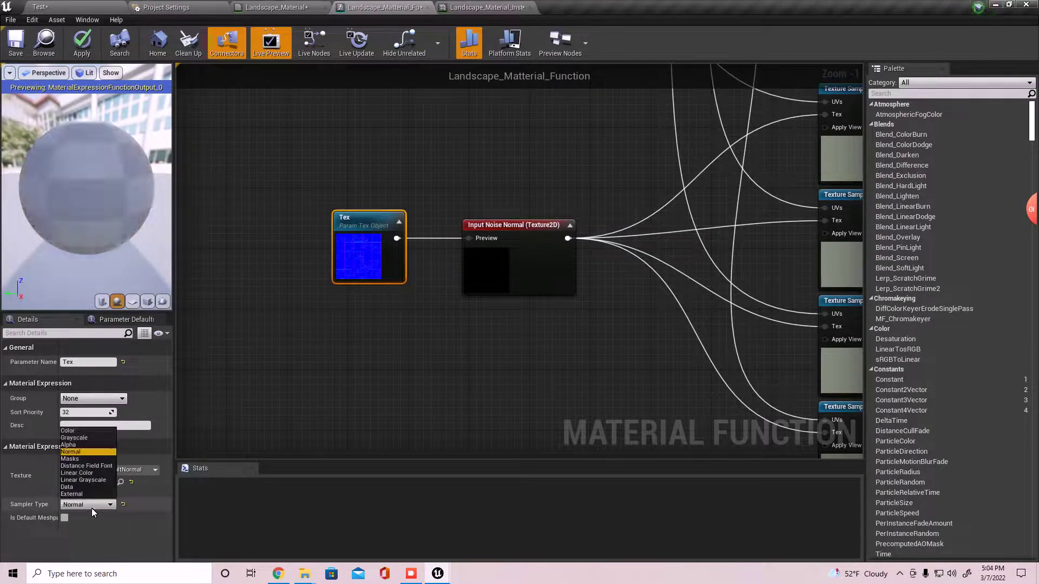
click(73, 452)
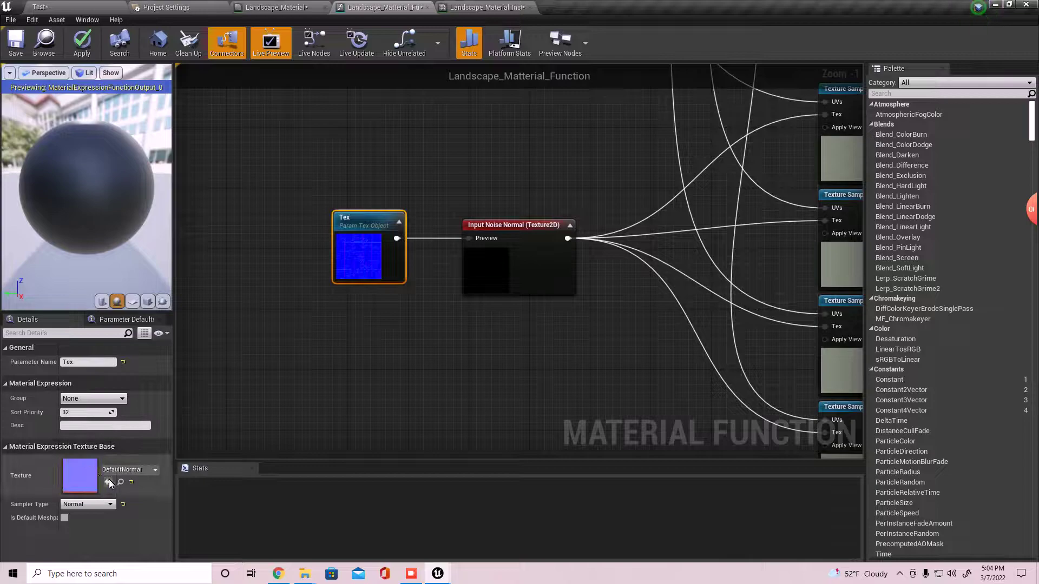
click(124, 470)
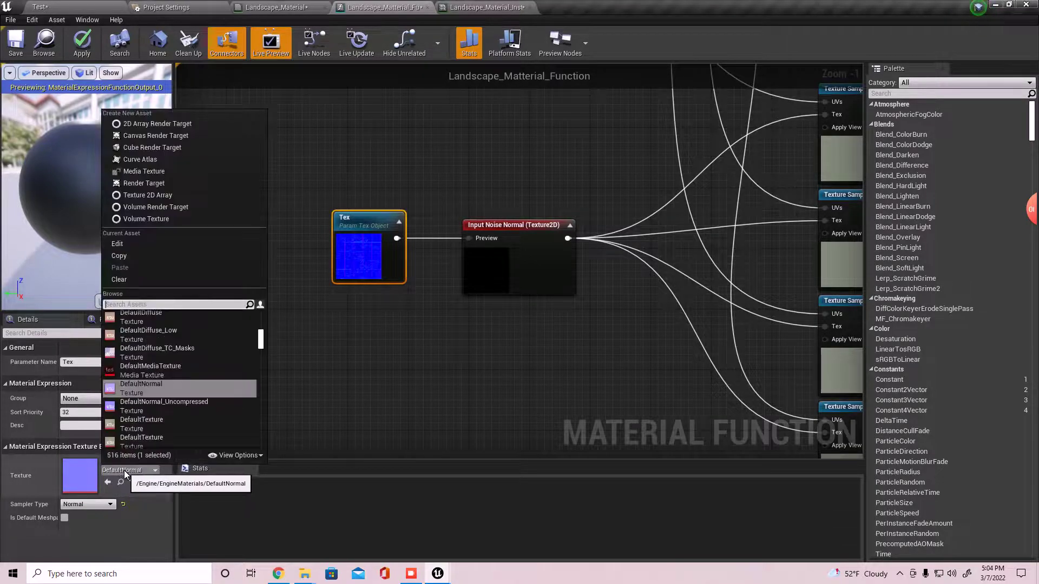
click(190, 391)
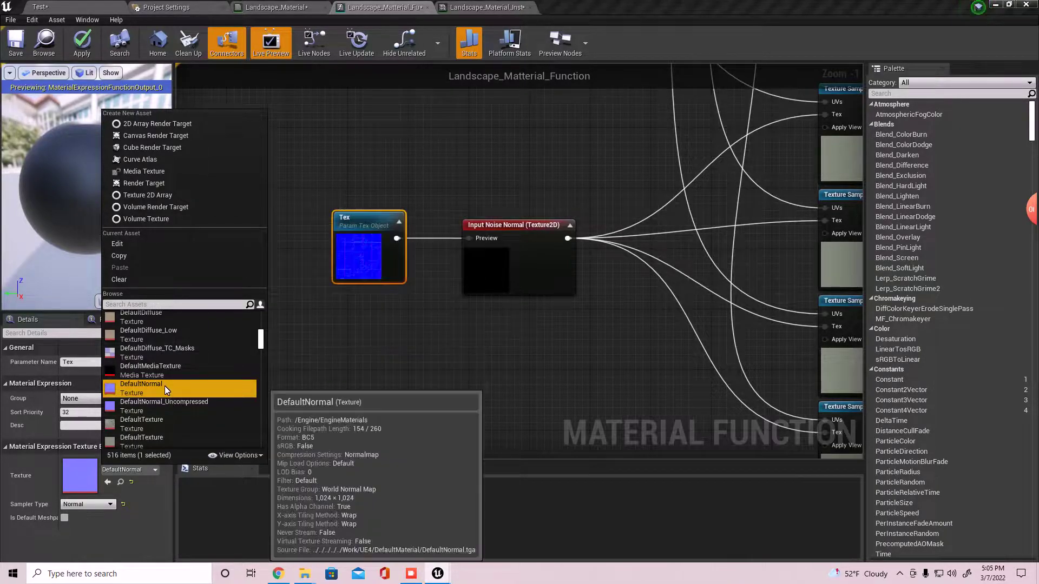
click(70, 509)
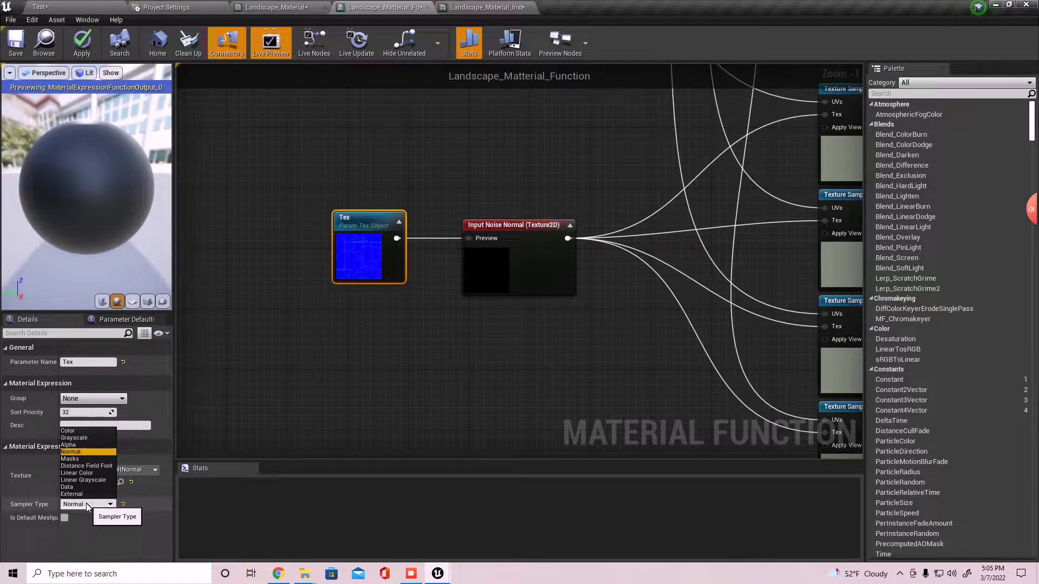
click(462, 362)
Step: Check the sampler type of the Texture Sample nodes fed by Input Noise Normal
right_drag(519, 352, 254, 399)
click(590, 207)
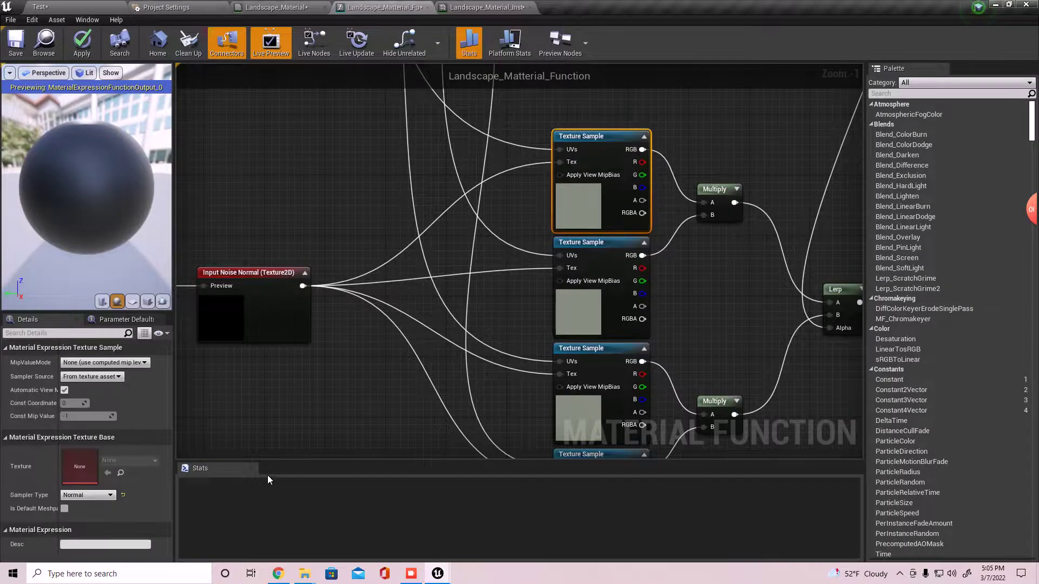
click(579, 313)
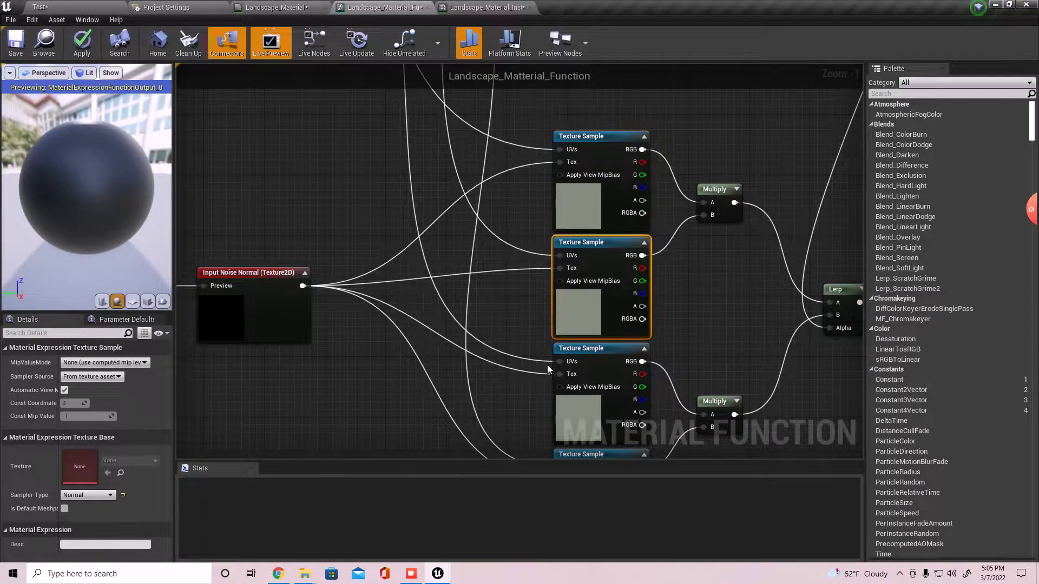
right_drag(512, 399, 437, 298)
click(430, 326)
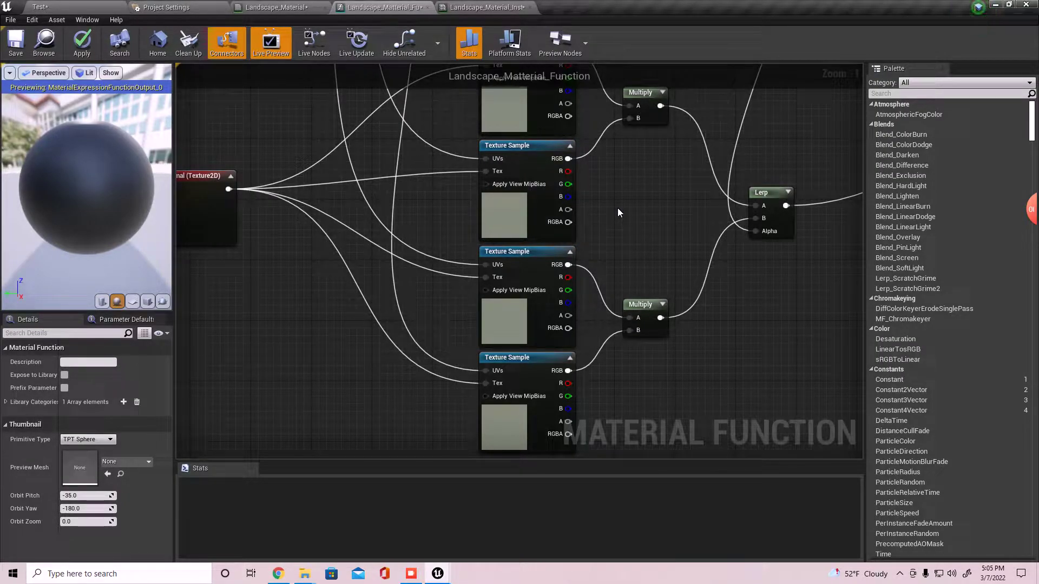
Step: Inspect the grass surface in the level and on the Landscape_Material_Inst preview sphere from another angle
click(92, 5)
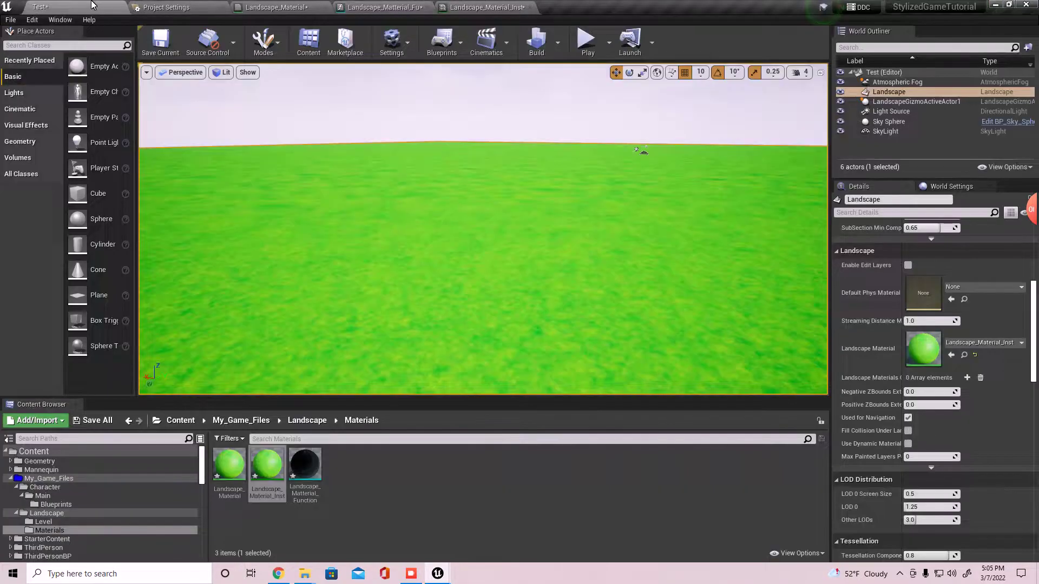
click(484, 7)
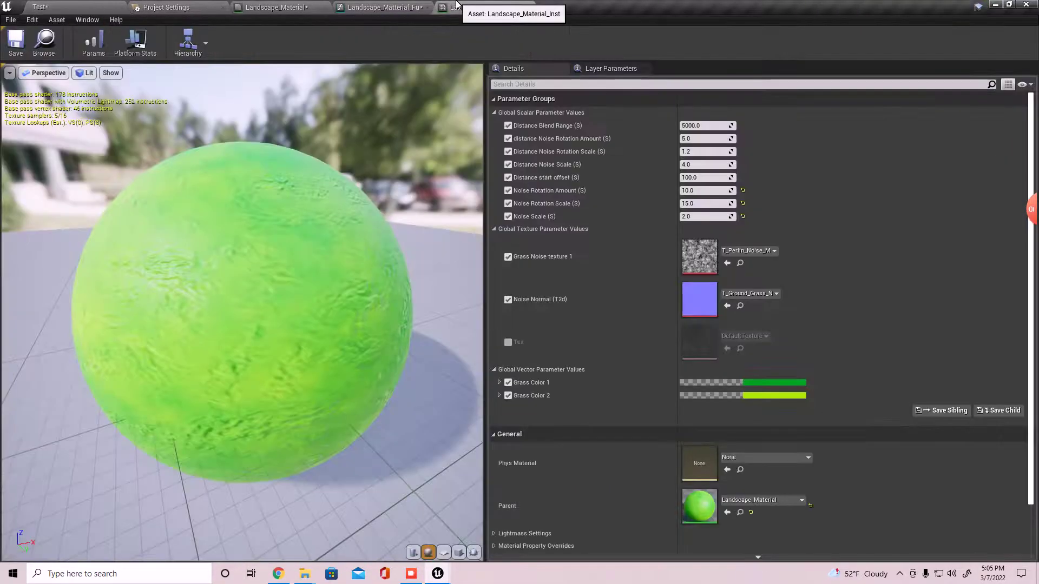
drag(190, 350, 308, 362)
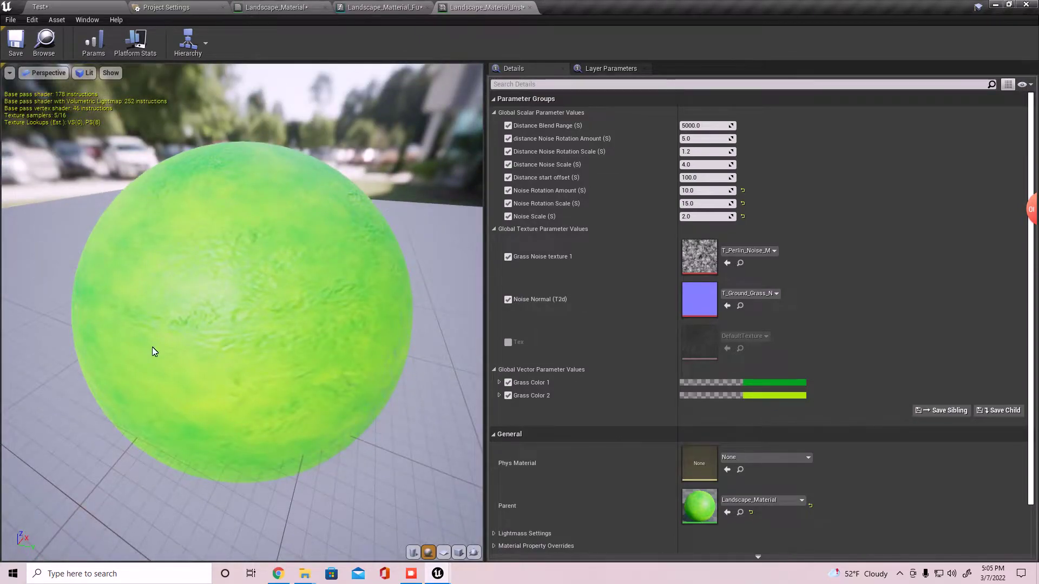
click(81, 4)
Step: Check the sampler type of the third Texture Sample in the function and of Noise Normal (T2d) in Landscape_Material
click(382, 6)
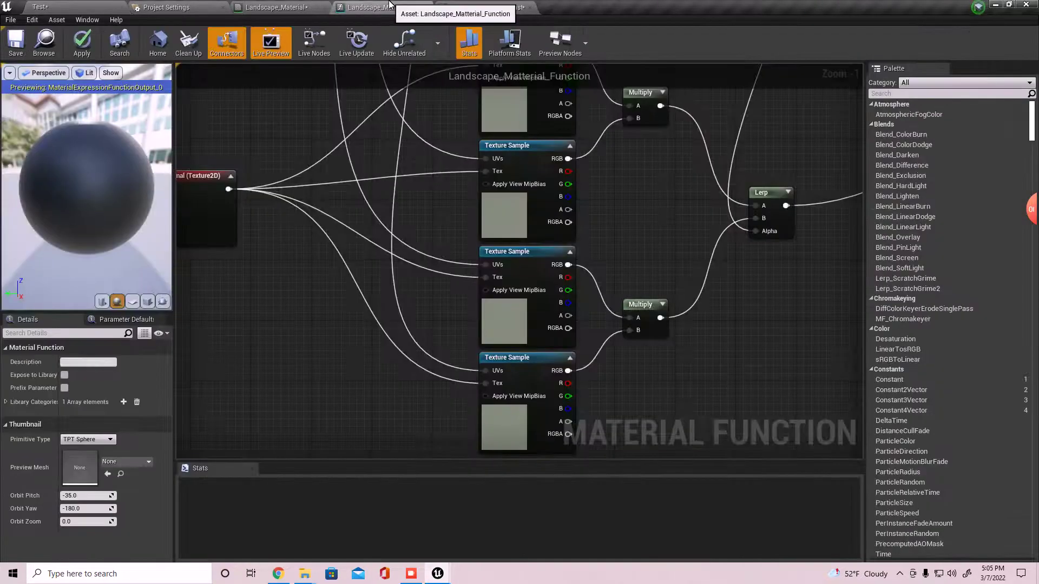
click(556, 317)
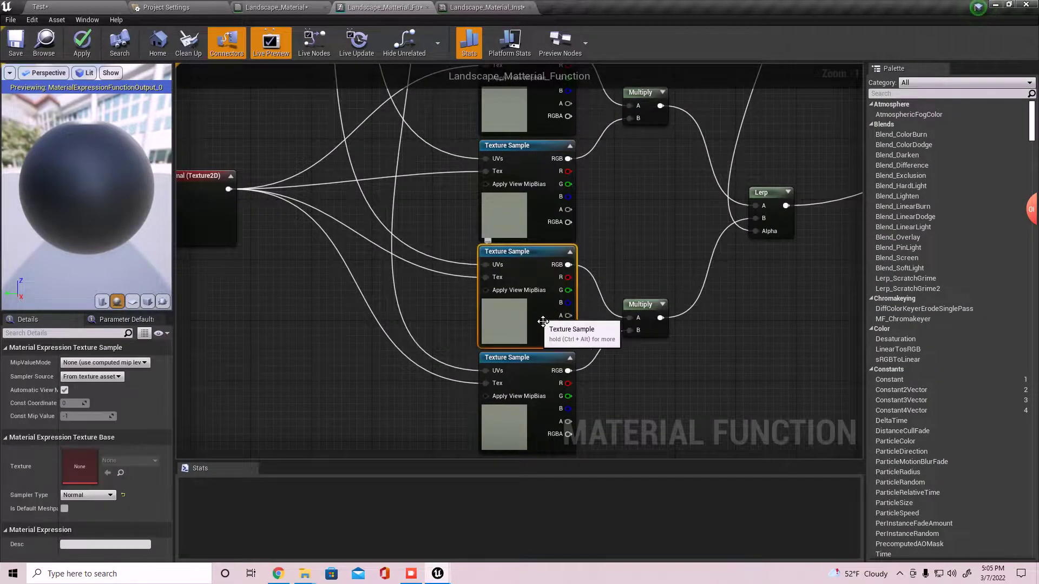
click(276, 7)
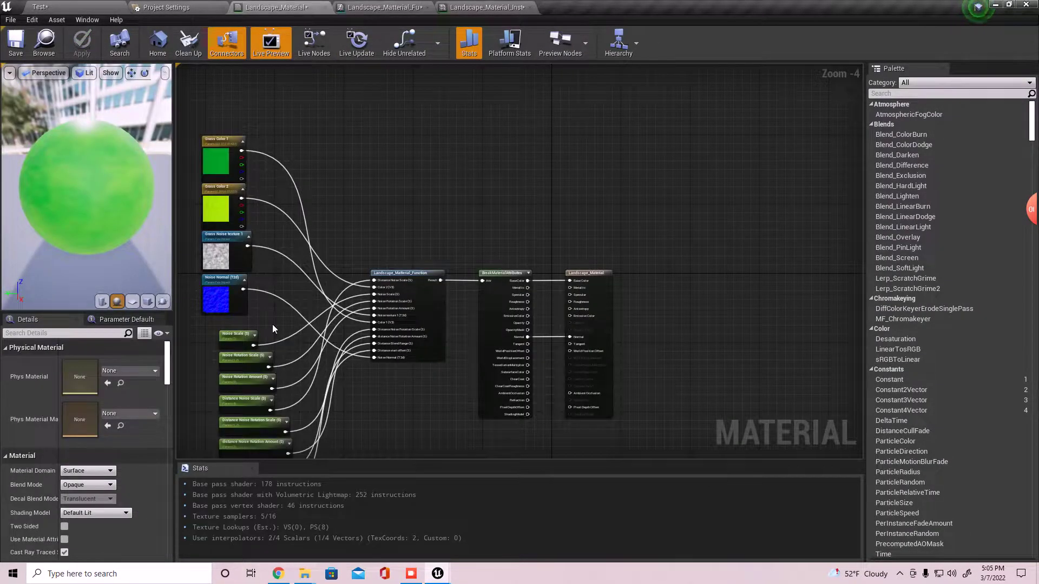
scroll(353, 290, up, 2)
click(353, 290)
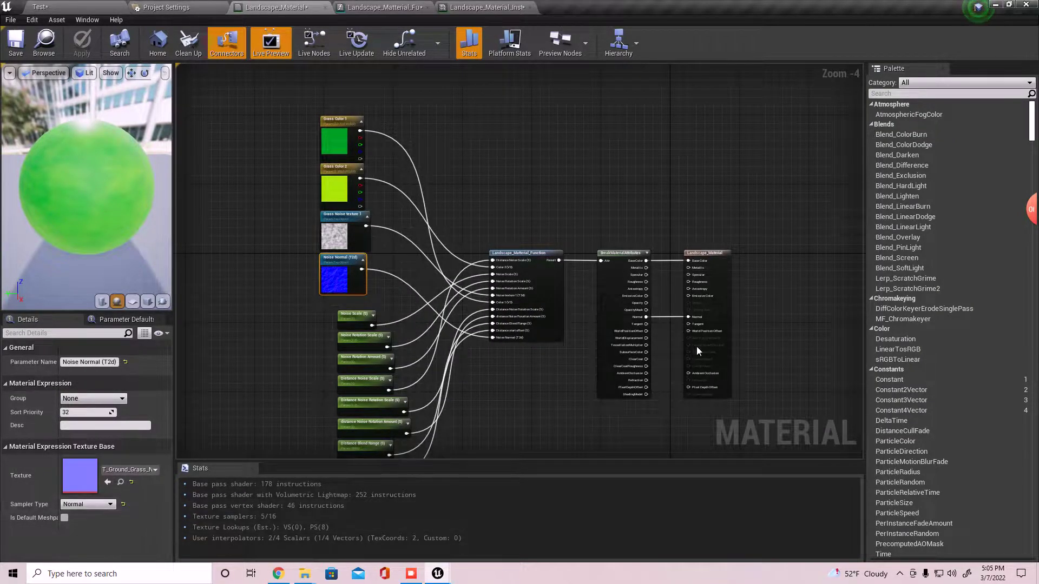
Step: Move the BreakMaterialAttributes and Landscape_Material result nodes together farther to the right of the function node
drag(680, 221, 722, 261)
click(716, 202)
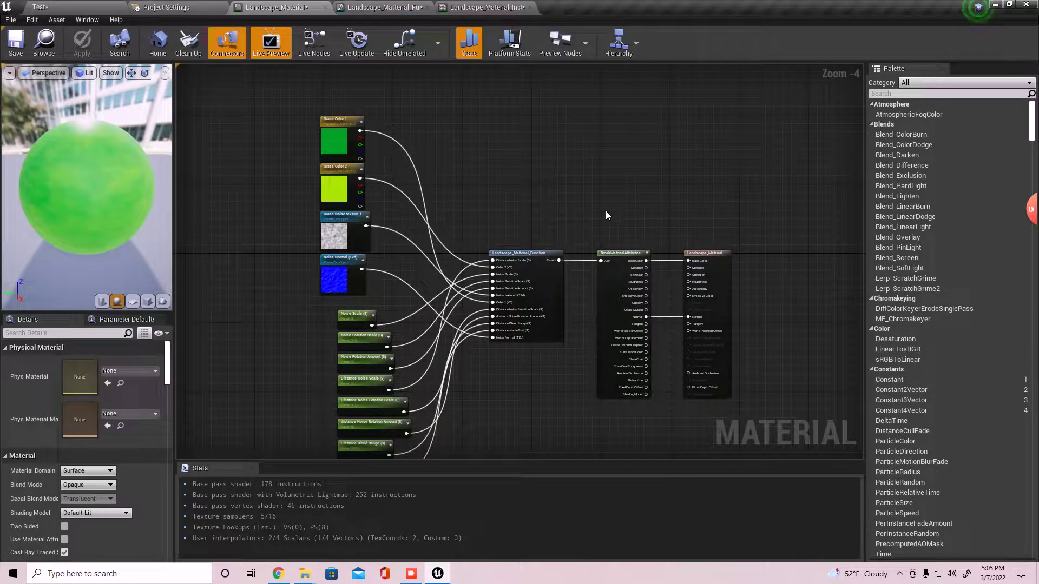
drag(681, 253, 688, 274)
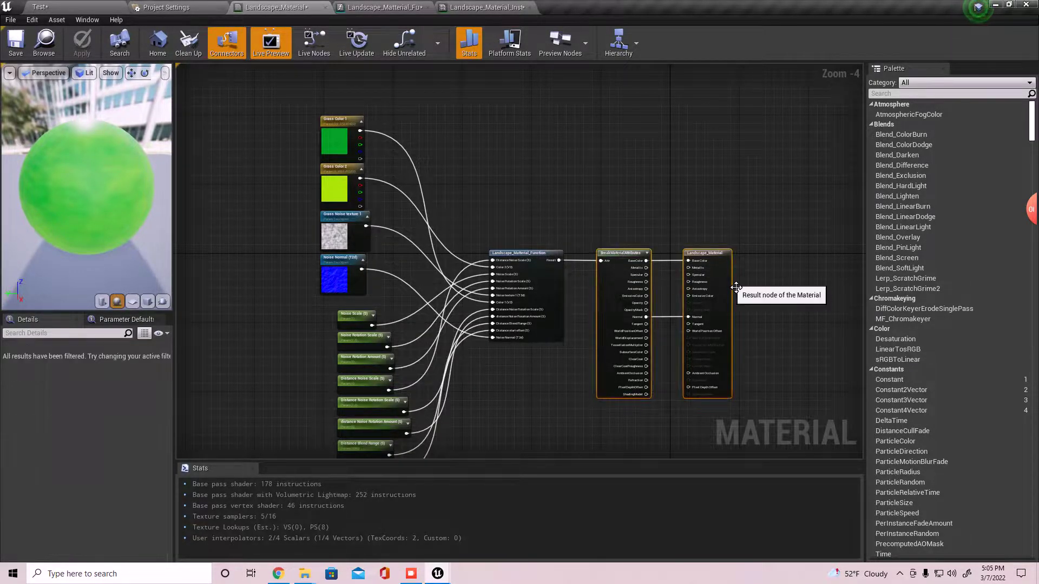
drag(627, 257, 767, 249)
Step: Move the Grass Color 1 and Grass Color 2 nodes together well to the left of the other parameters
right_drag(589, 335, 755, 291)
right_drag(607, 246, 635, 331)
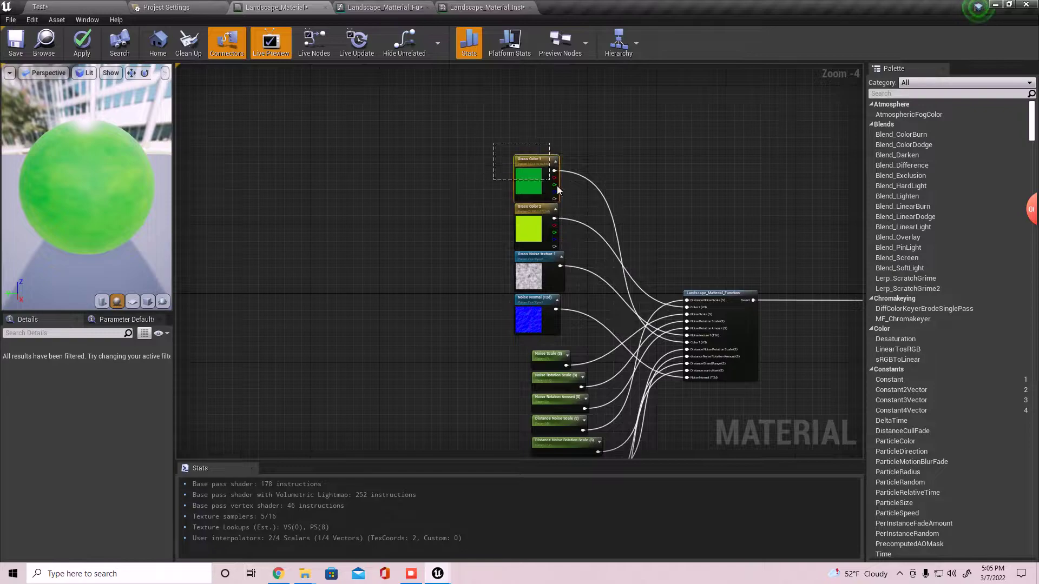
drag(576, 213, 577, 215)
drag(525, 174, 298, 346)
Step: Separate the remaining parameters by moving the scalar nodes up and the two texture nodes below them
right_drag(635, 278, 596, 235)
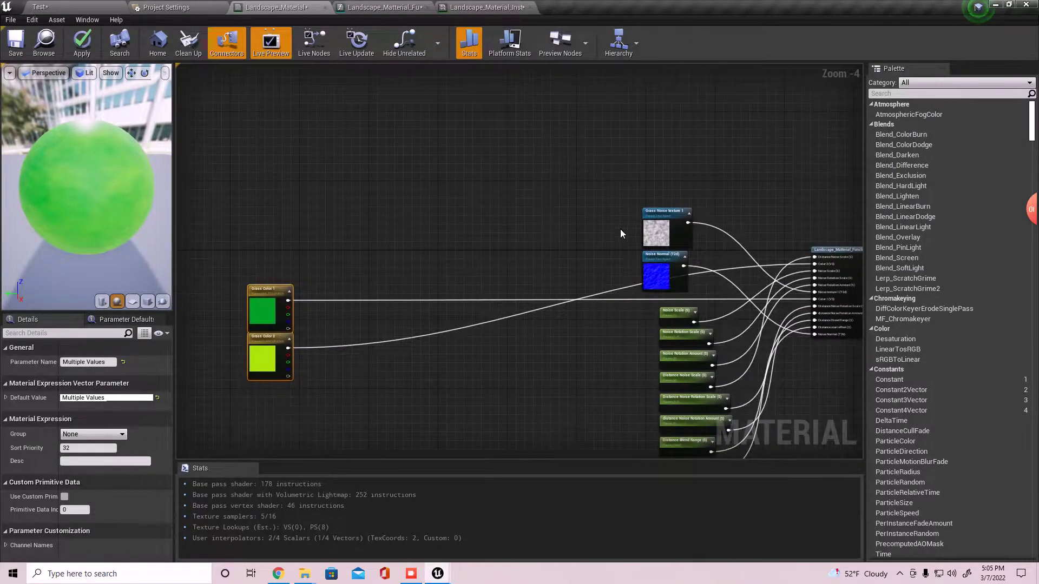
drag(659, 304, 555, 148)
right_drag(563, 202, 570, 294)
drag(628, 268, 567, 396)
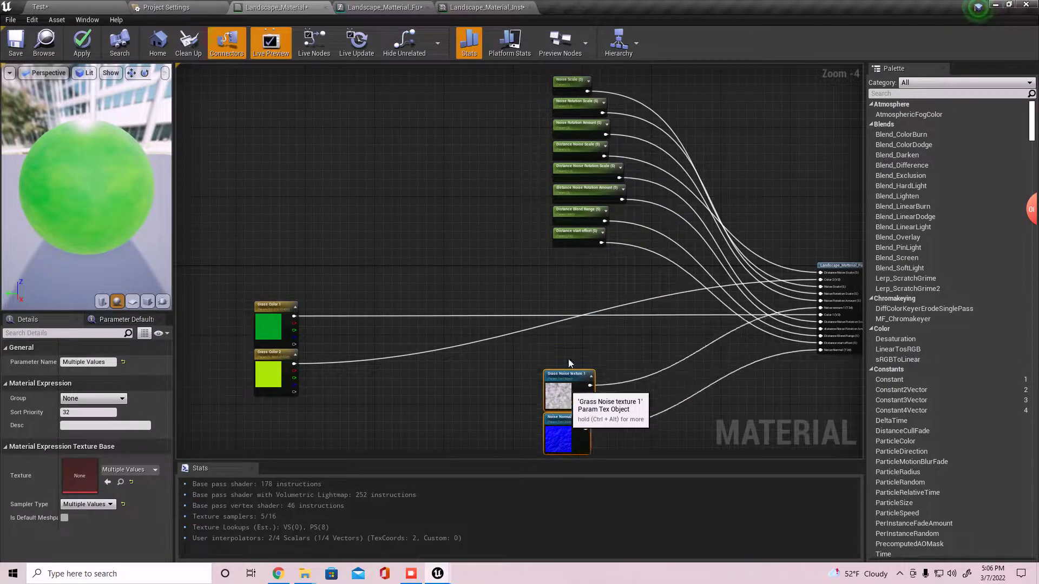
Step: Move the whole stack of eight scalar parameters down and left, closer to the function node's height
right_drag(617, 282, 584, 326)
mouse_move(491, 128)
mouse_down()
mouse_move(607, 259)
mouse_move(598, 296)
mouse_up()
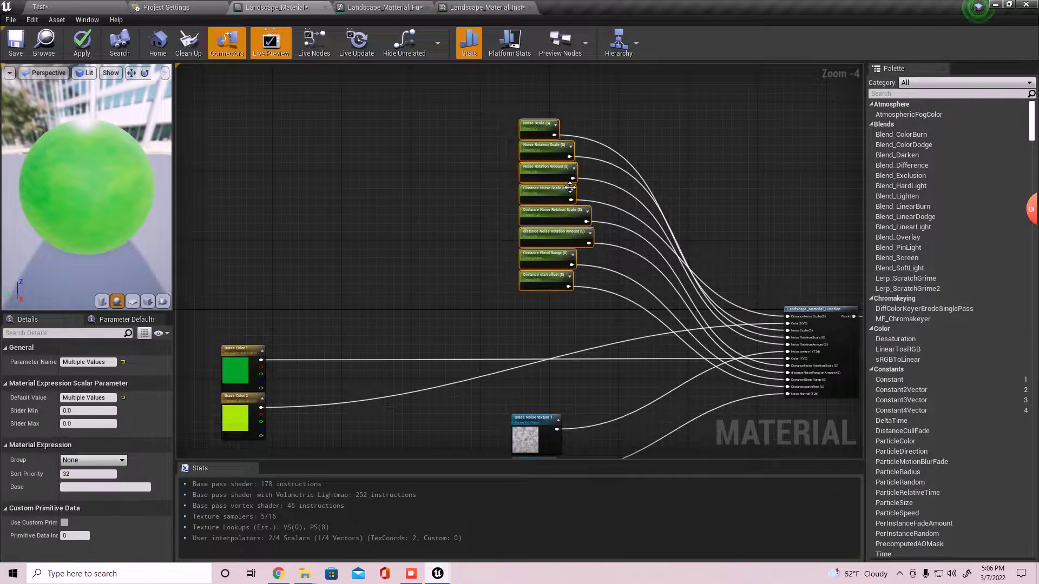
drag(536, 144, 471, 230)
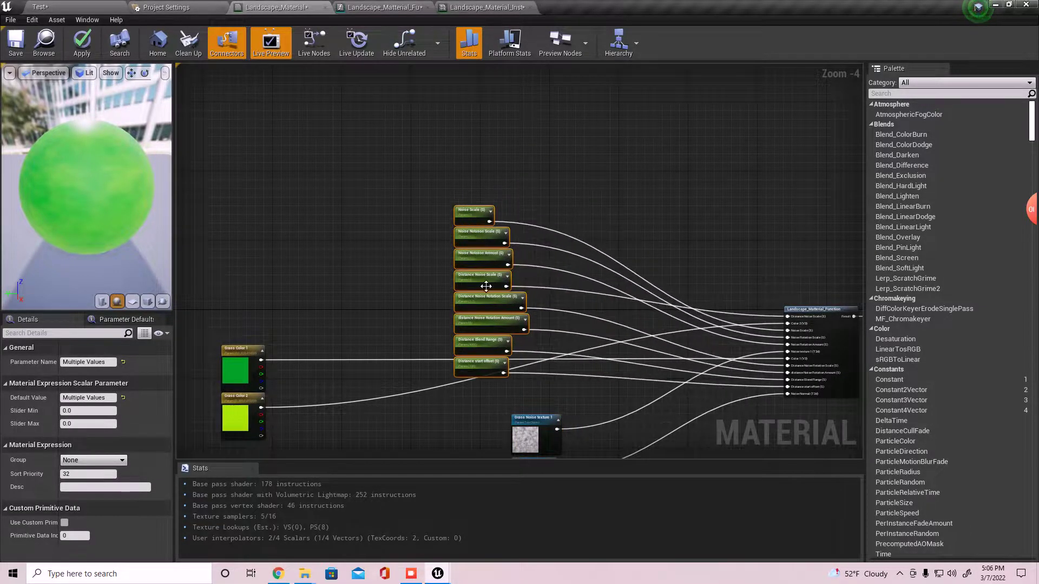
Step: Stack Distance Noise Scale, Noise Scale, Noise Rotation Scale and Noise Rotation Amount in that order above the other scalar nodes
click(484, 276)
drag(483, 276, 518, 154)
drag(465, 217, 498, 182)
drag(479, 243, 515, 208)
drag(475, 260, 509, 225)
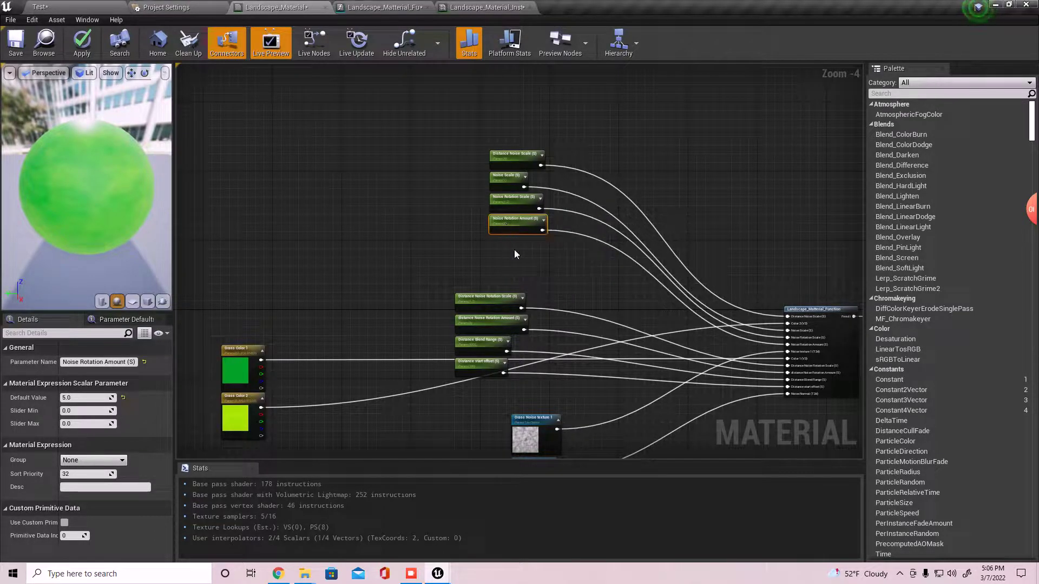
Step: Move the other four scalar parameters, from Distance Noise Rotation Scale to Distance start offset, directly below Noise Rotation Amount
drag(520, 363, 519, 365)
drag(489, 301, 524, 241)
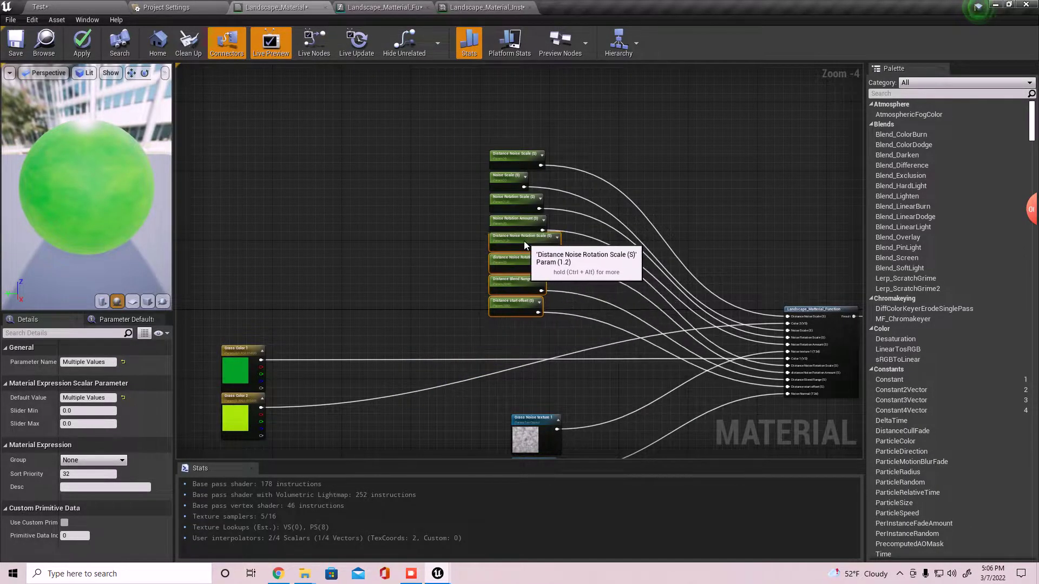
click(443, 256)
Step: Place the Grass Noise texture 1 and Noise Normal (T2d) nodes directly below the scalar parameter stack
right_drag(508, 405, 512, 330)
drag(478, 399, 507, 274)
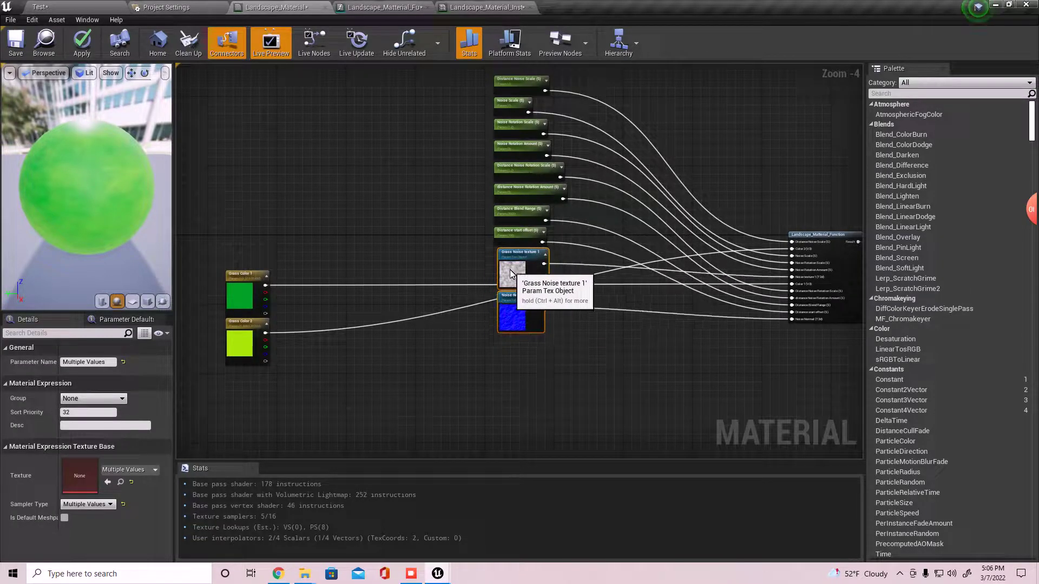
click(462, 249)
Step: Rename the Distance Noise Scale (S) parameter as Grass Distance Noise Scale (S)
scroll(469, 241, up, 4)
right_drag(483, 153, 464, 430)
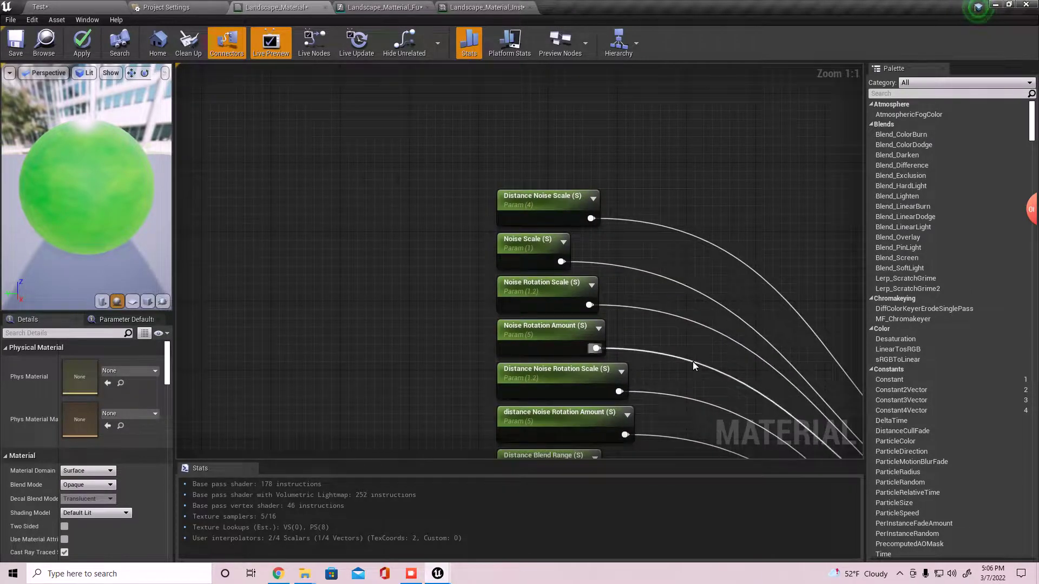
right_drag(682, 378, 674, 338)
click(506, 158)
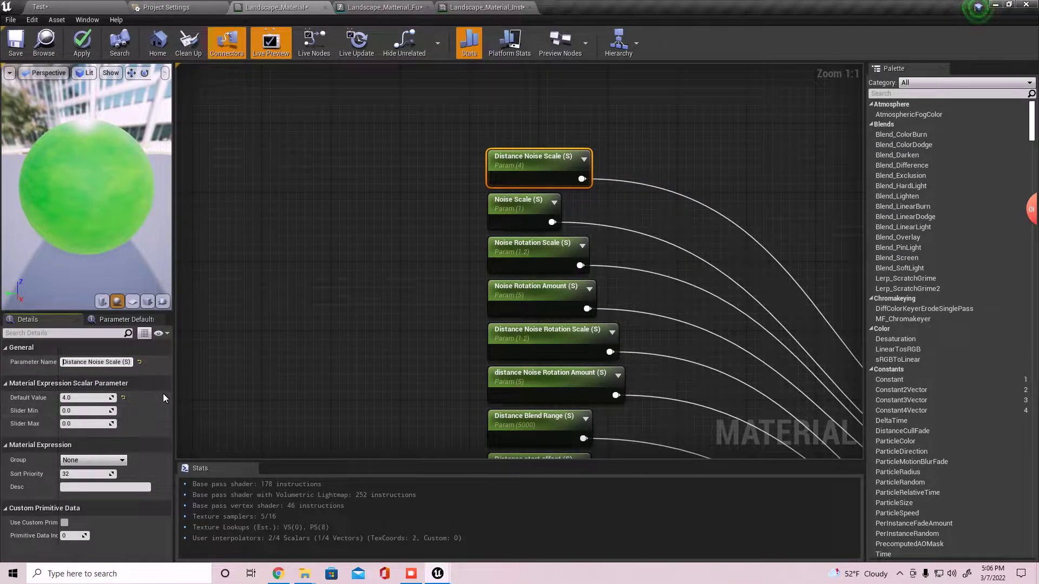
text(Grass)
click(326, 313)
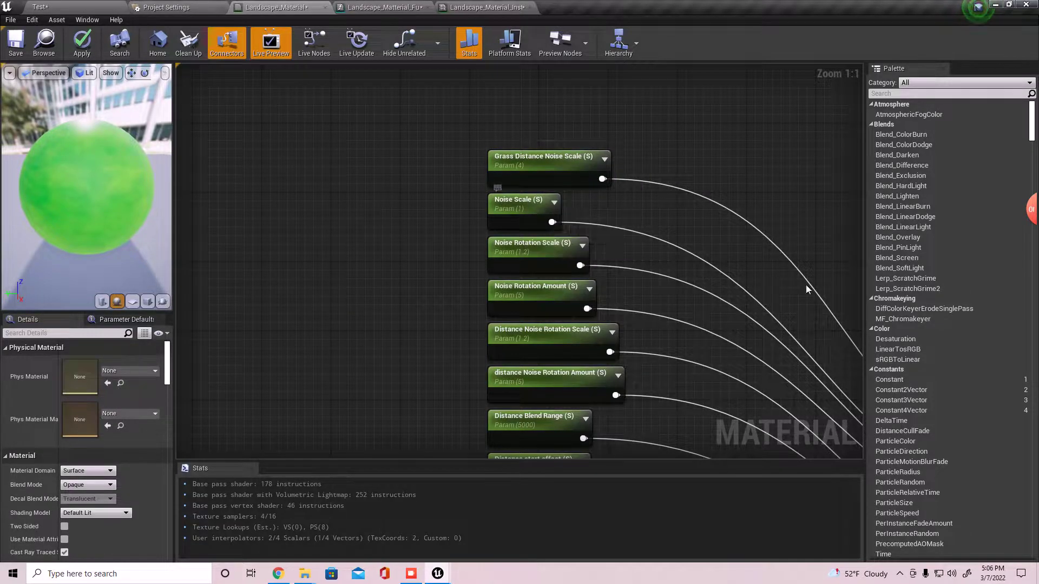
Step: Review the names of the parameter nodes feeding the landscape material function
scroll(647, 274, down, 1)
right_drag(706, 350, 656, 162)
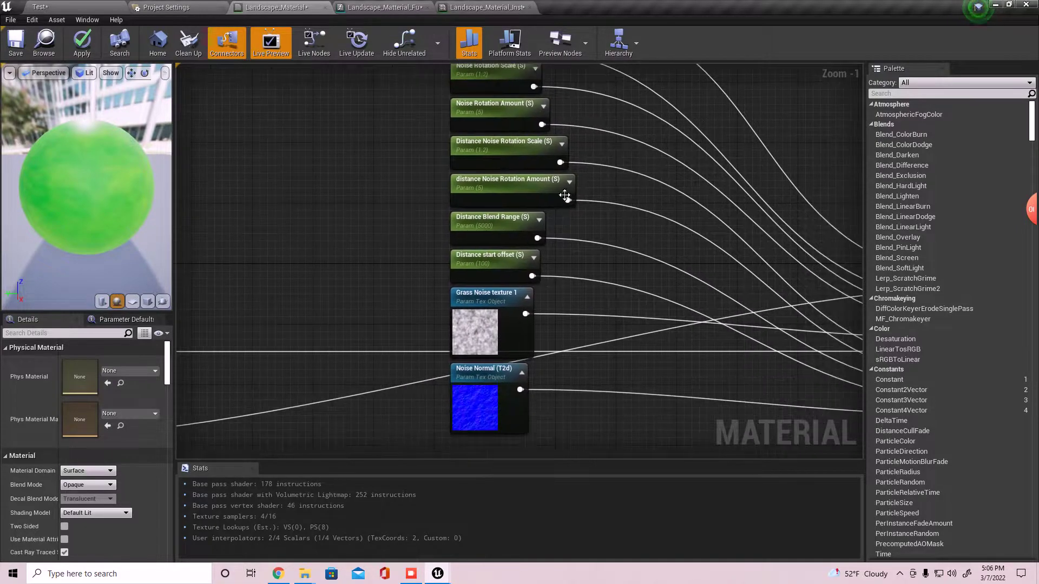
mouse_move(1034, 205)
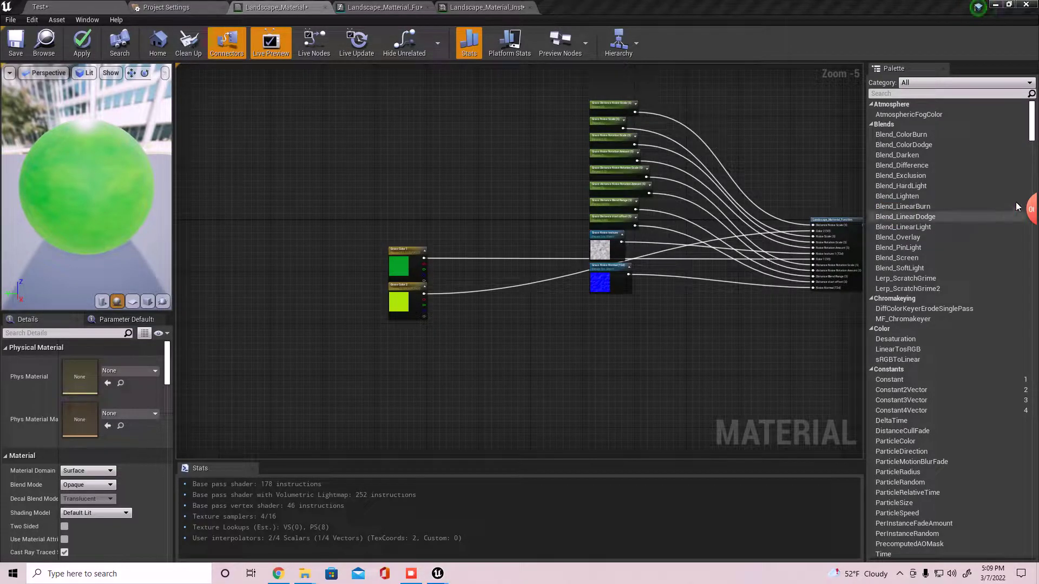
mouse_move(1033, 217)
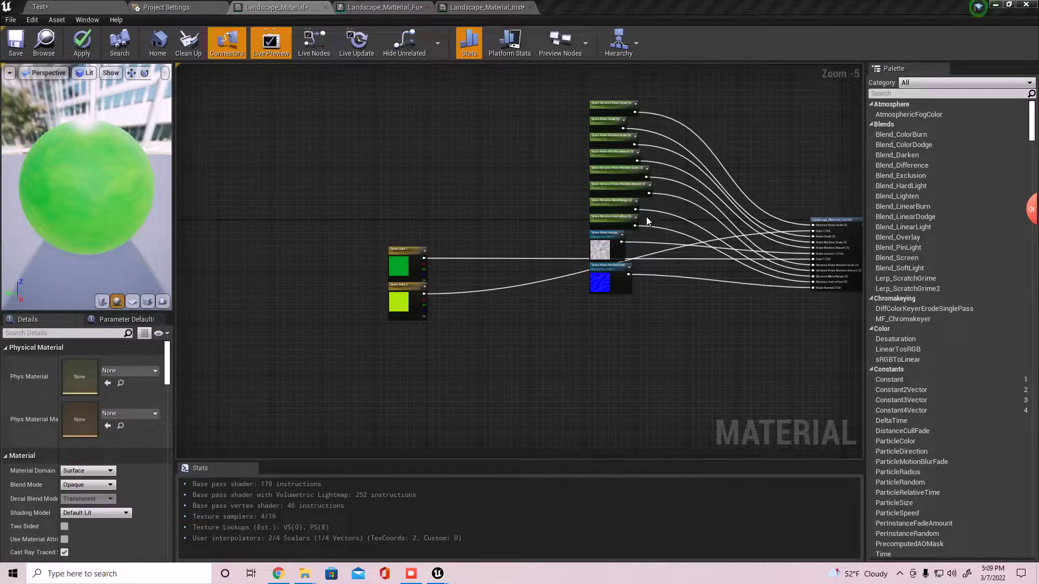
scroll(652, 238, up, 5)
right_drag(649, 230, 651, 273)
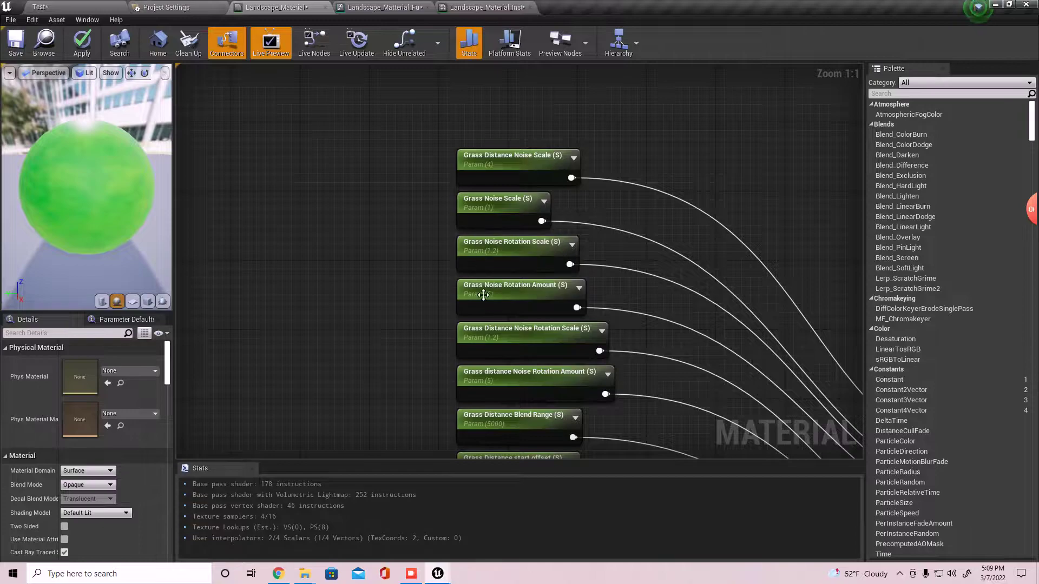
Step: Duplicate the Landscape_Matterial_Function node and place the copy directly below the original
right_drag(625, 441, 635, 219)
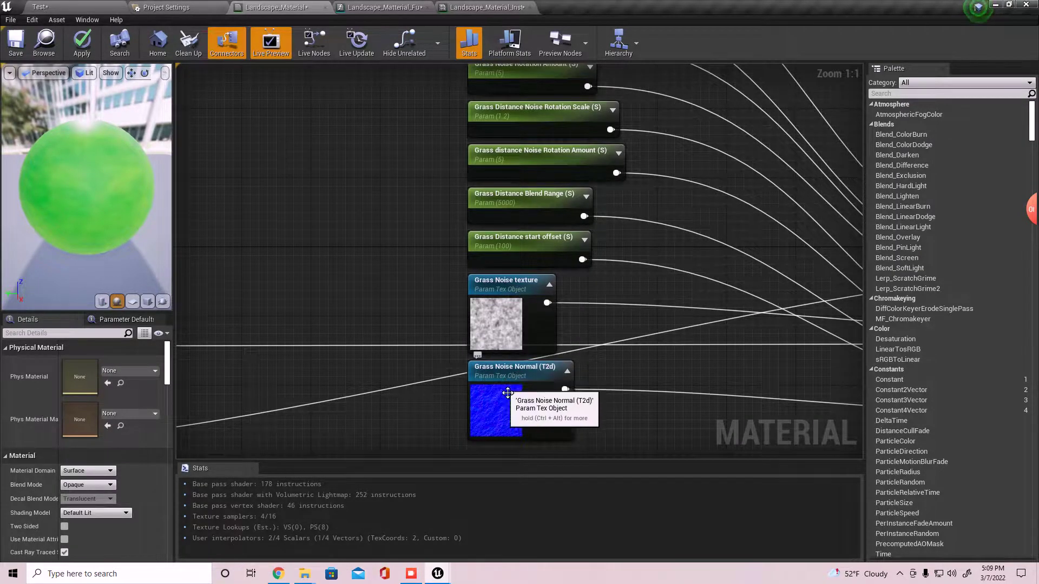
scroll(520, 311, down, 5)
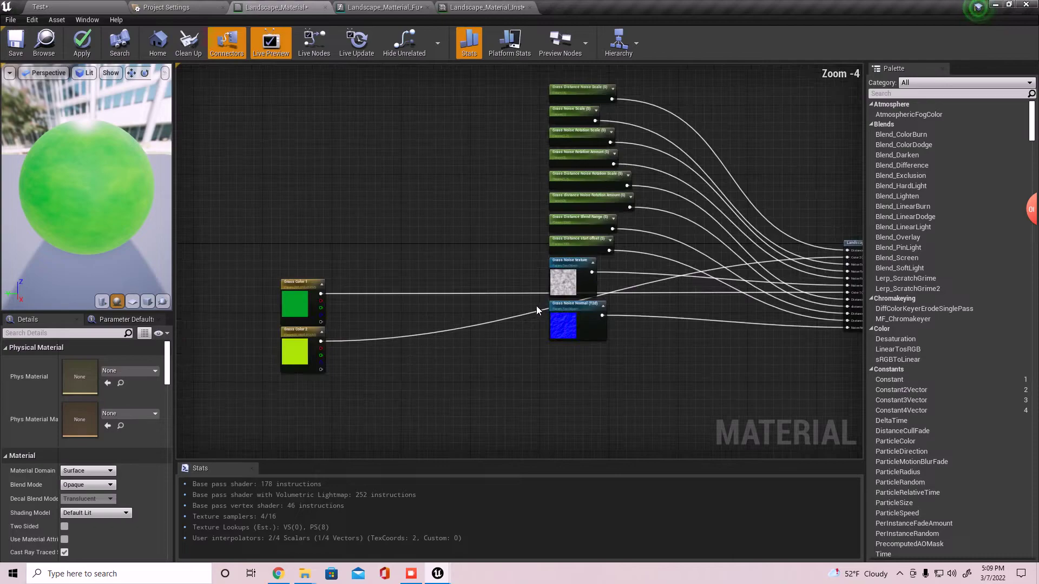
right_drag(685, 354, 497, 367)
right_drag(639, 374, 550, 376)
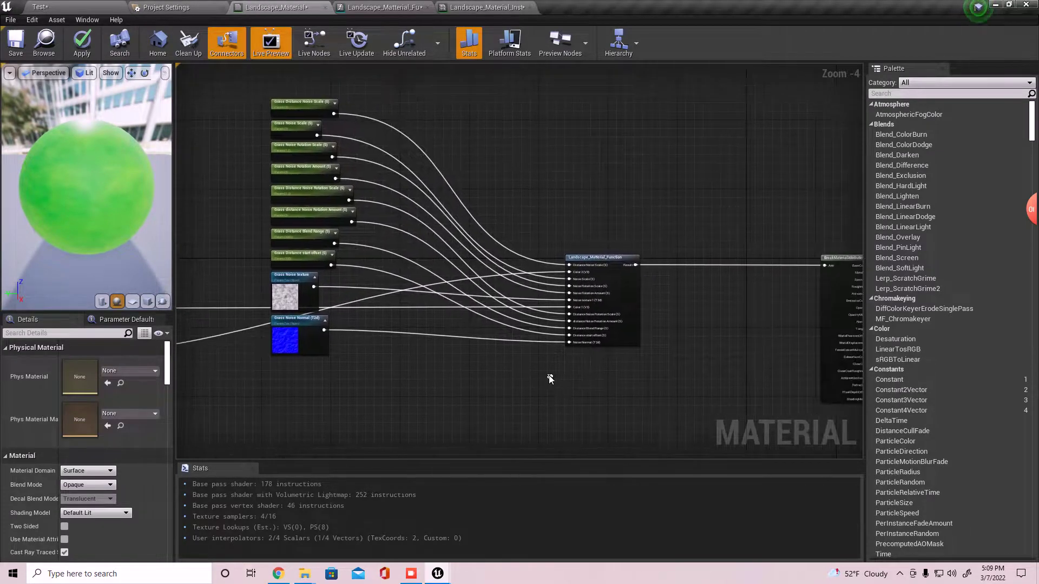
drag(670, 373, 676, 384)
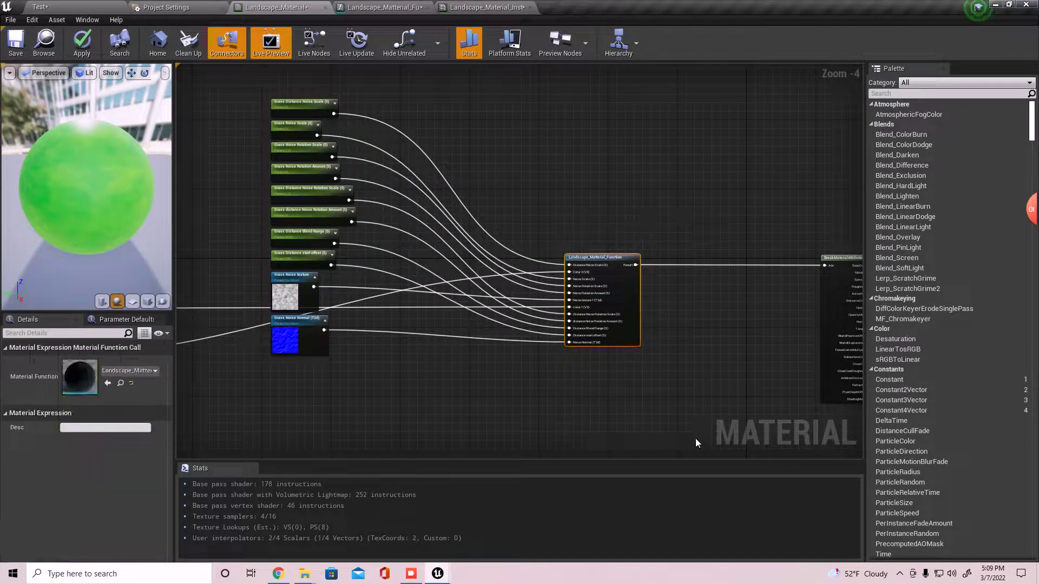
click(697, 407)
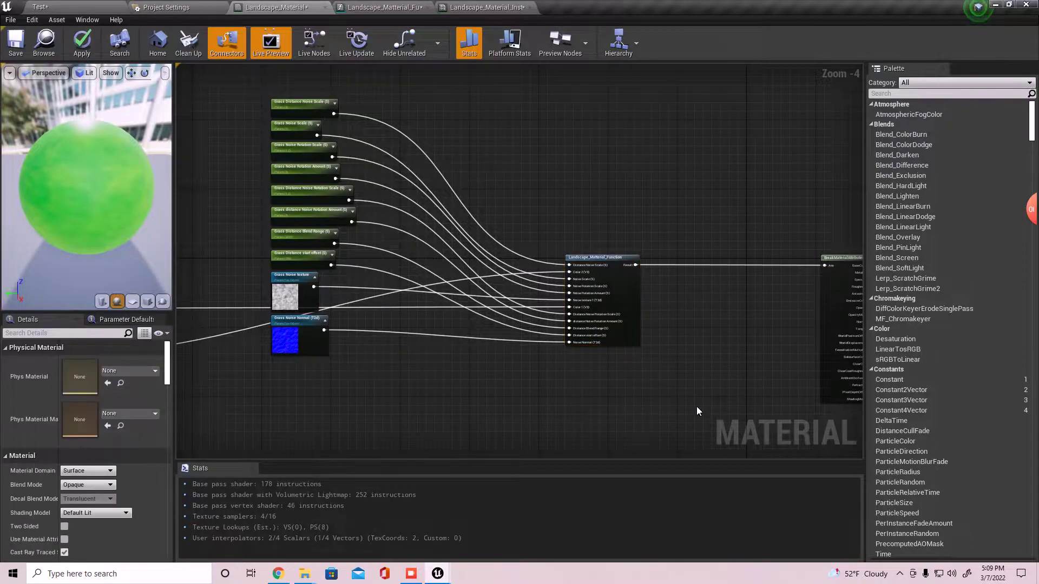
key(ctrl+v)
right_drag(622, 401, 624, 256)
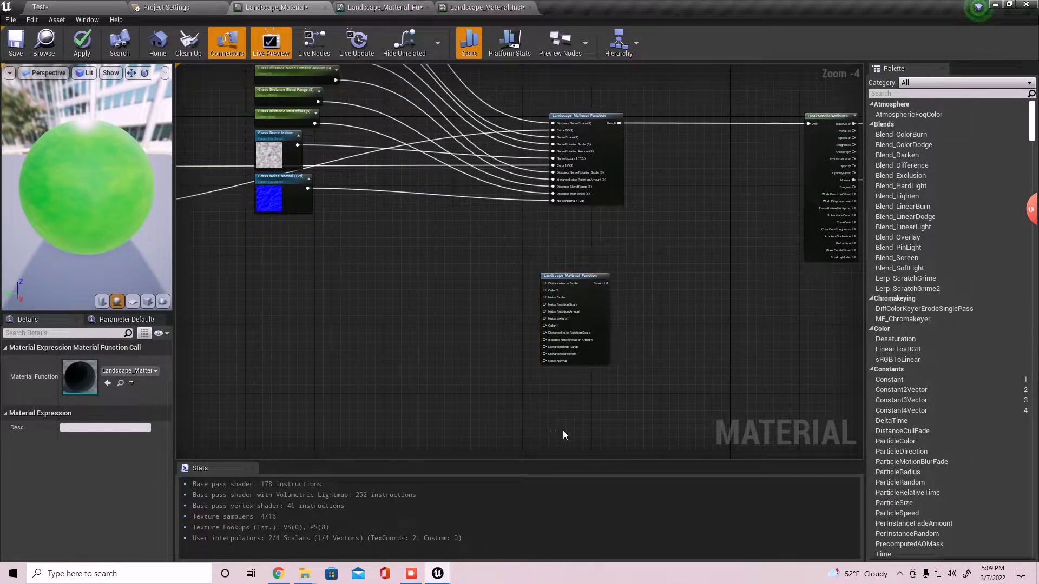
Step: Add a second copy of the Landscape_Matterial_Function node and stack both copies in a column below the original
key(ctrl+v)
drag(564, 276, 570, 237)
drag(599, 432, 587, 372)
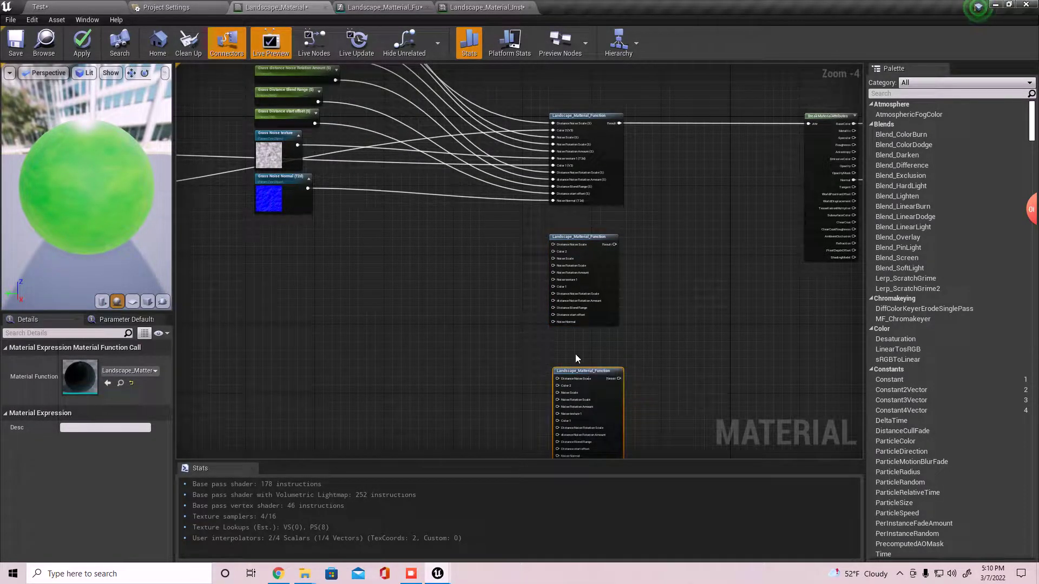
click(576, 354)
right_drag(470, 333, 493, 400)
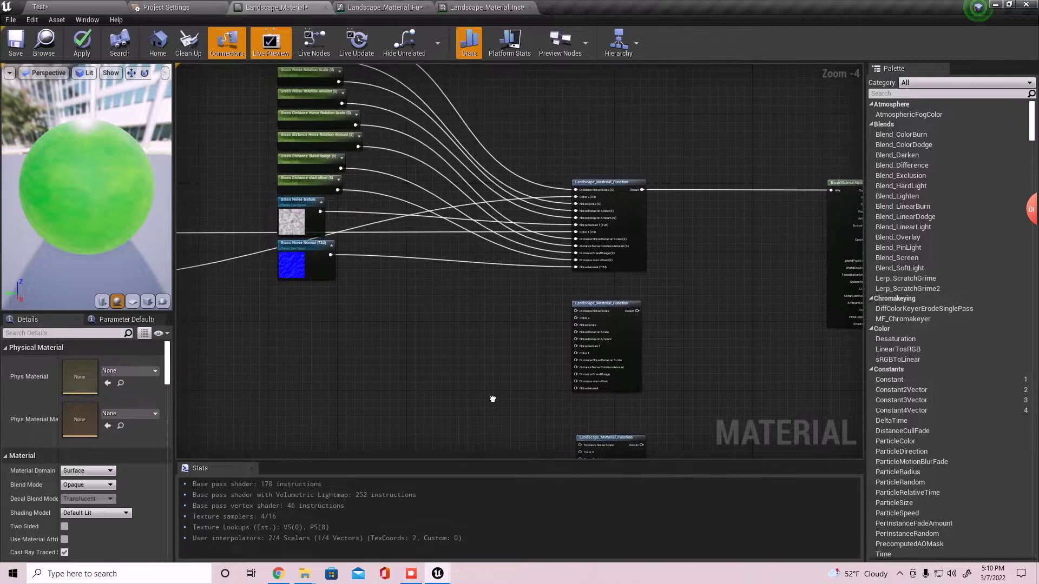
click(621, 313)
drag(620, 307, 620, 309)
click(664, 332)
Step: Duplicate the eight Grass scalar parameters and two Grass texture nodes, placing the copied stack below the original stack
right_drag(666, 346, 715, 285)
right_drag(461, 268, 479, 389)
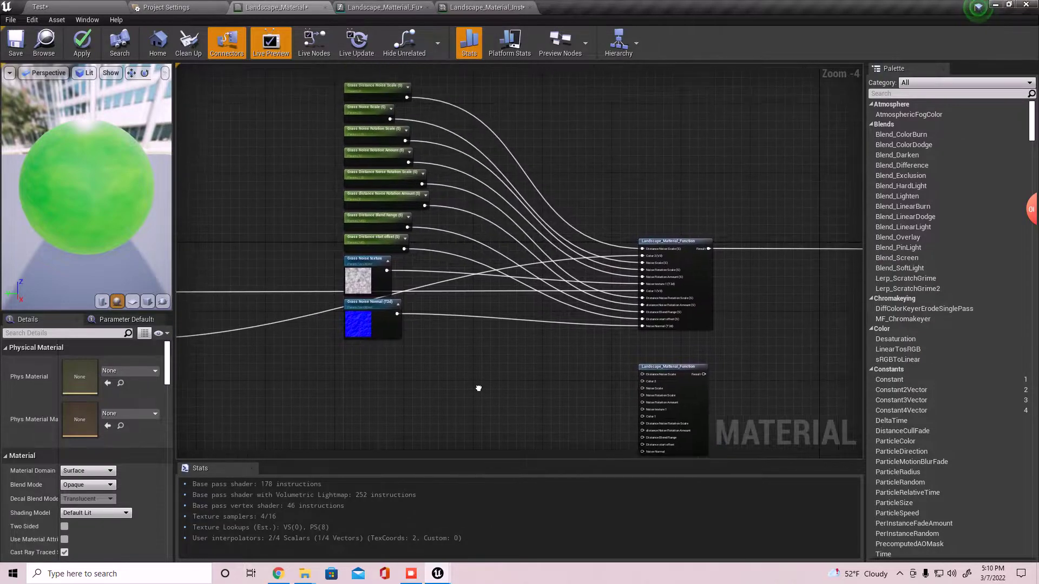
right_drag(389, 254, 491, 311)
drag(443, 126, 536, 402)
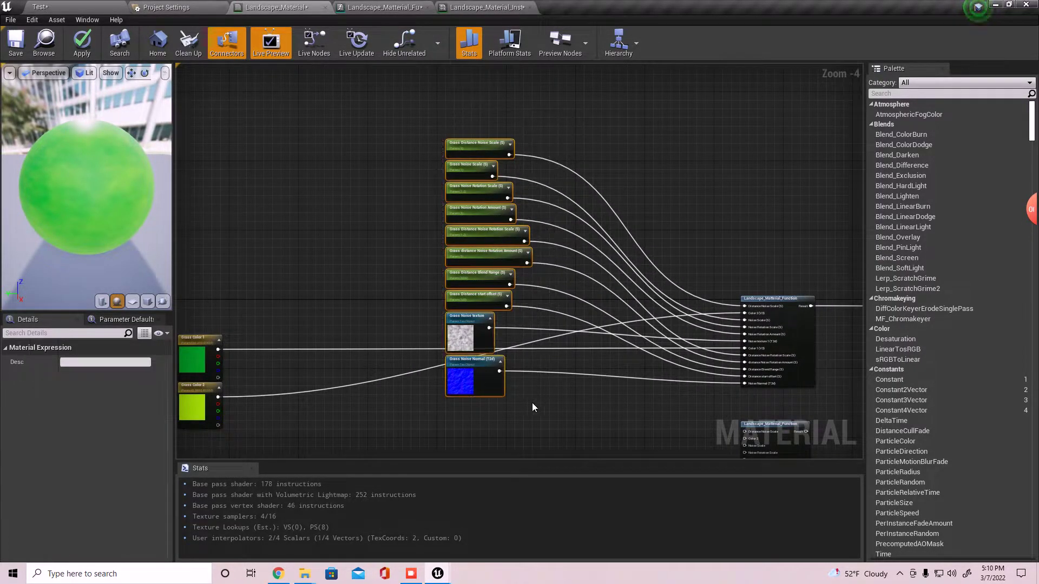
right_drag(553, 419, 556, 270)
click(427, 326)
key(ctrl+v)
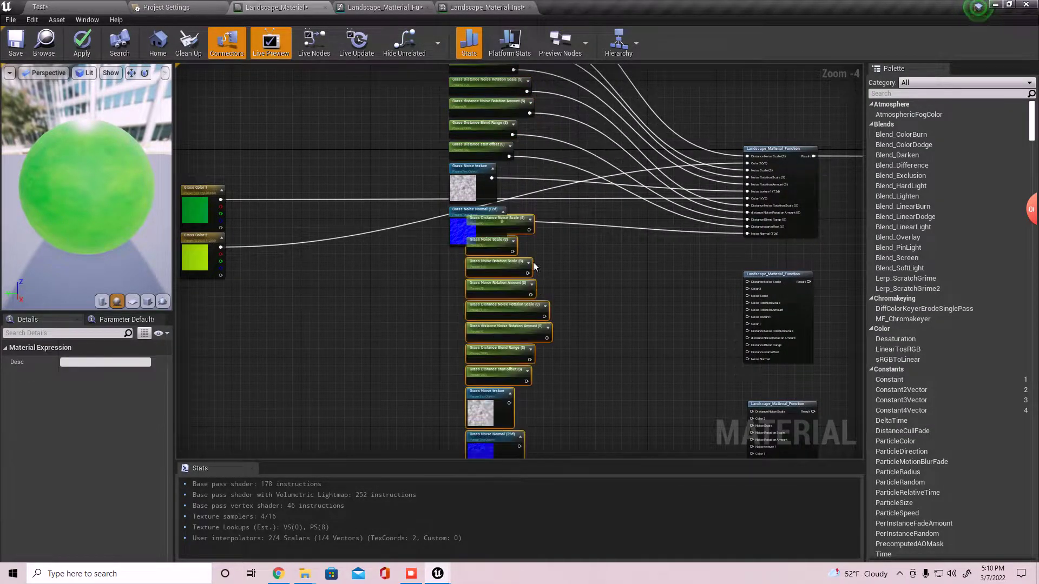
drag(515, 220, 494, 318)
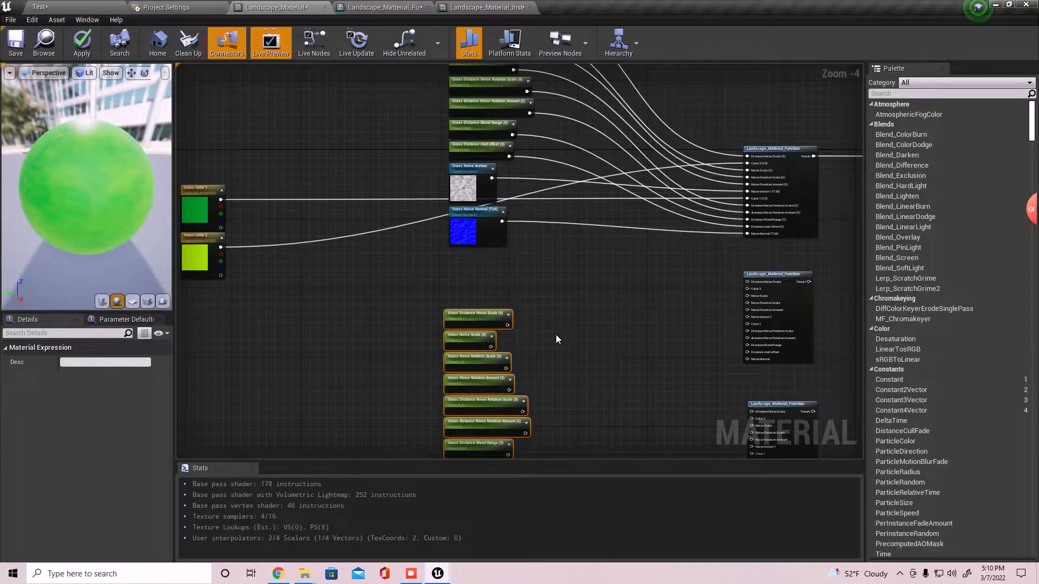
Step: Paste another copy of the ten Grass parameter nodes and align it below the first copied stack
right_drag(546, 355, 559, 142)
key(ctrl+v)
right_drag(594, 386, 591, 277)
drag(532, 235, 510, 295)
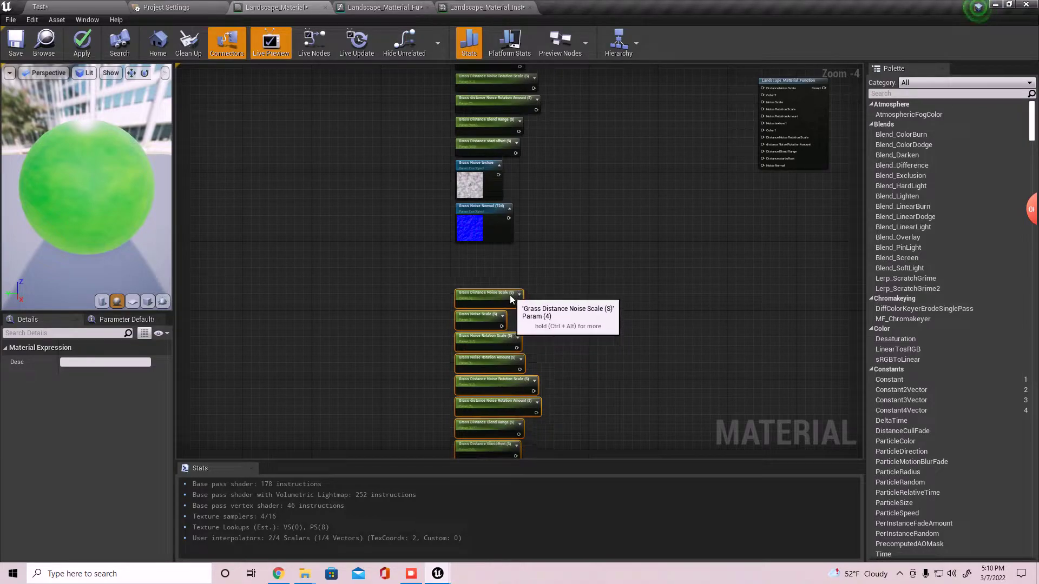
Step: Move the two copied Landscape_Matterial_Function nodes down so each sits beside its own copied parameter stack
right_drag(533, 168, 535, 349)
right_drag(526, 310, 543, 440)
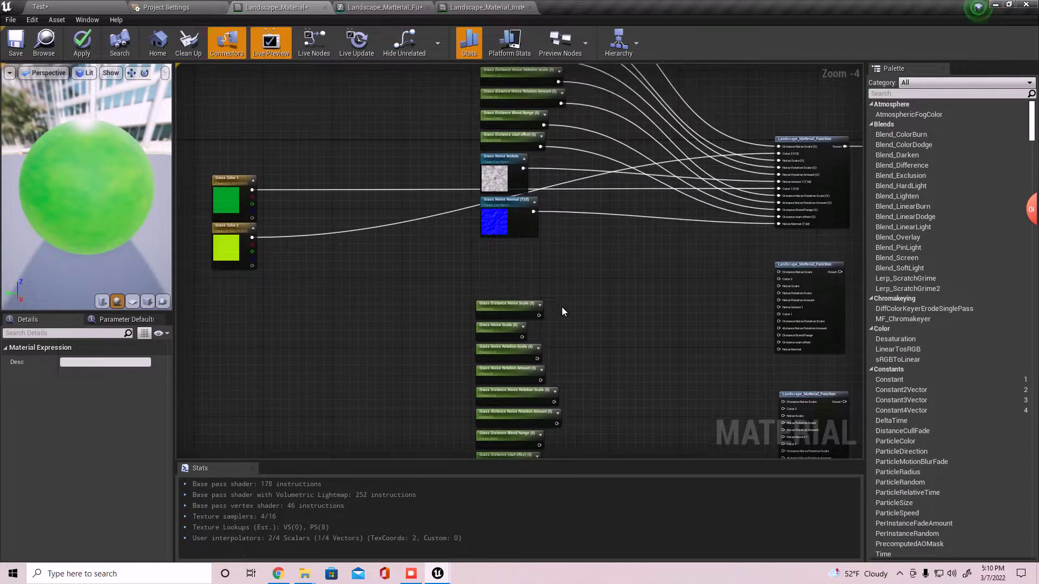
right_drag(561, 307, 558, 441)
right_drag(520, 374, 532, 103)
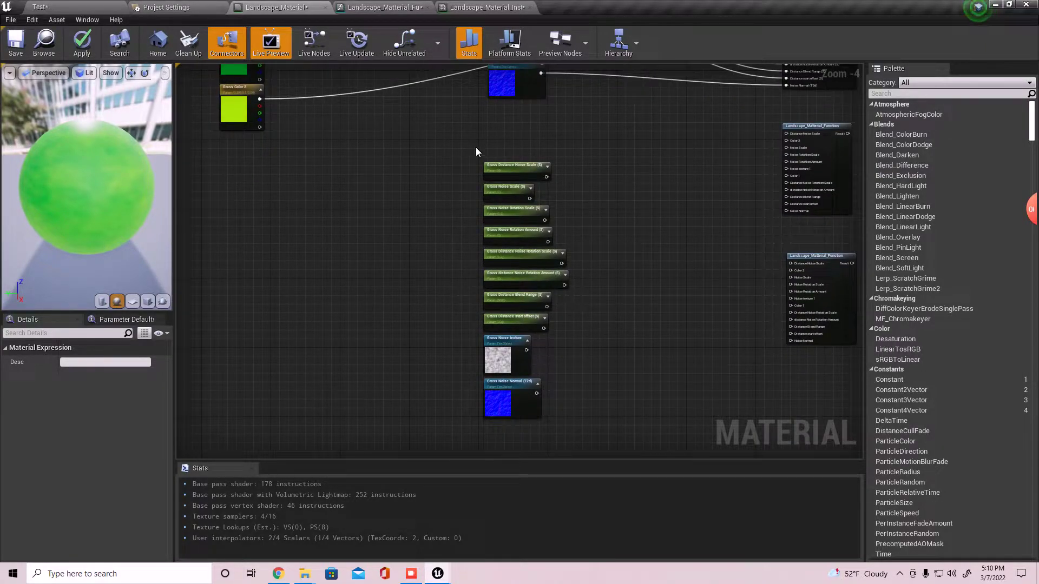
right_drag(538, 430, 541, 338)
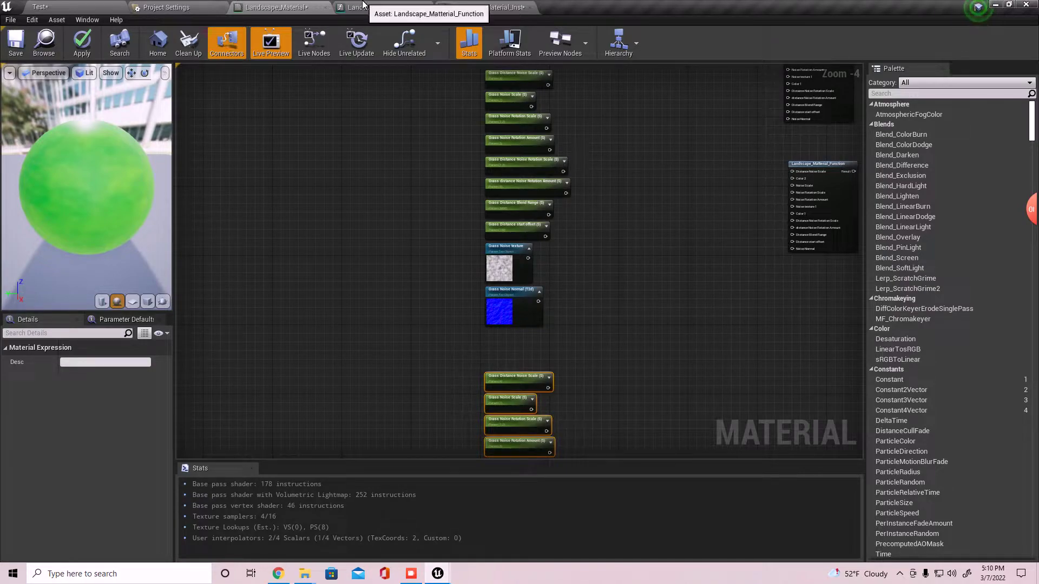
right_drag(574, 115, 576, 290)
drag(792, 287, 817, 376)
mouse_move(772, 306)
mouse_down()
mouse_move(813, 422)
mouse_move(791, 300)
mouse_move(783, 430)
mouse_move(783, 316)
mouse_up()
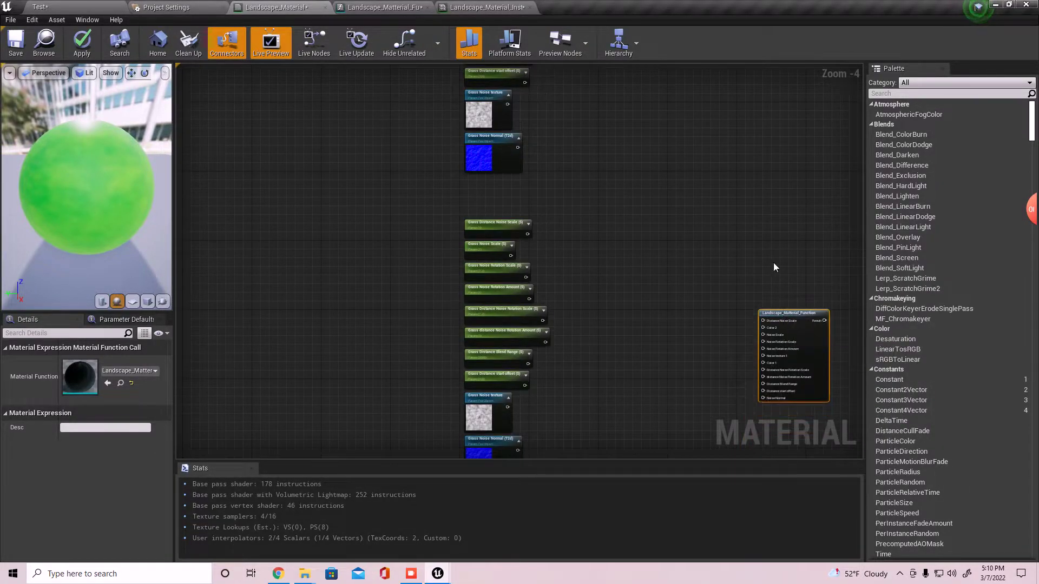
right_drag(754, 169, 696, 368)
drag(741, 77, 741, 173)
Step: Copy the Grass Color 1 and Grass Color 2 nodes and paste one pair beside each copied parameter stack
right_drag(563, 137, 599, 301)
scroll(572, 262, down, 3)
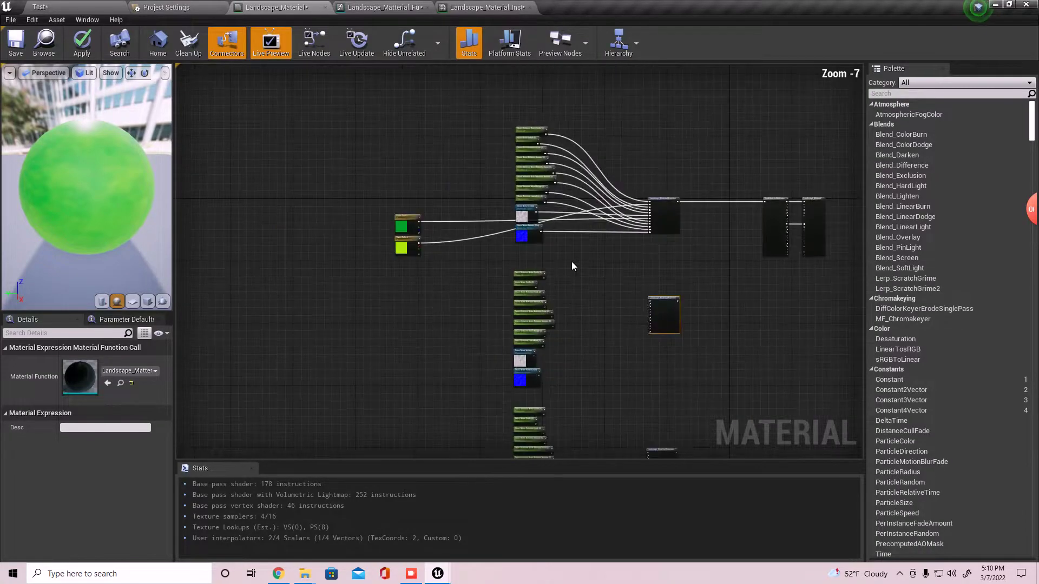
right_drag(494, 278, 559, 202)
drag(410, 228, 517, 90)
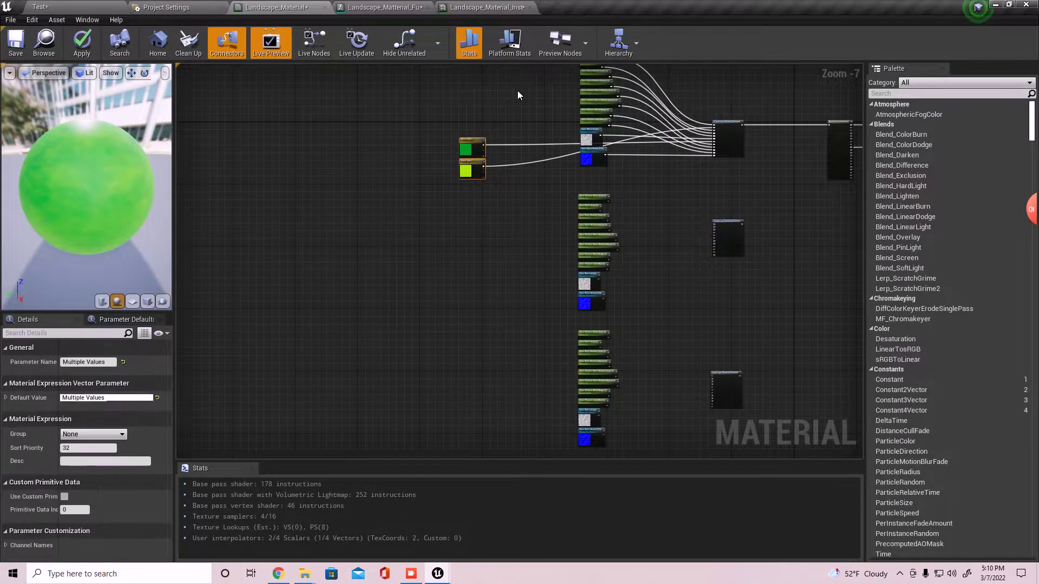
click(469, 242)
key(ctrl+v)
click(463, 386)
key(ctrl+v)
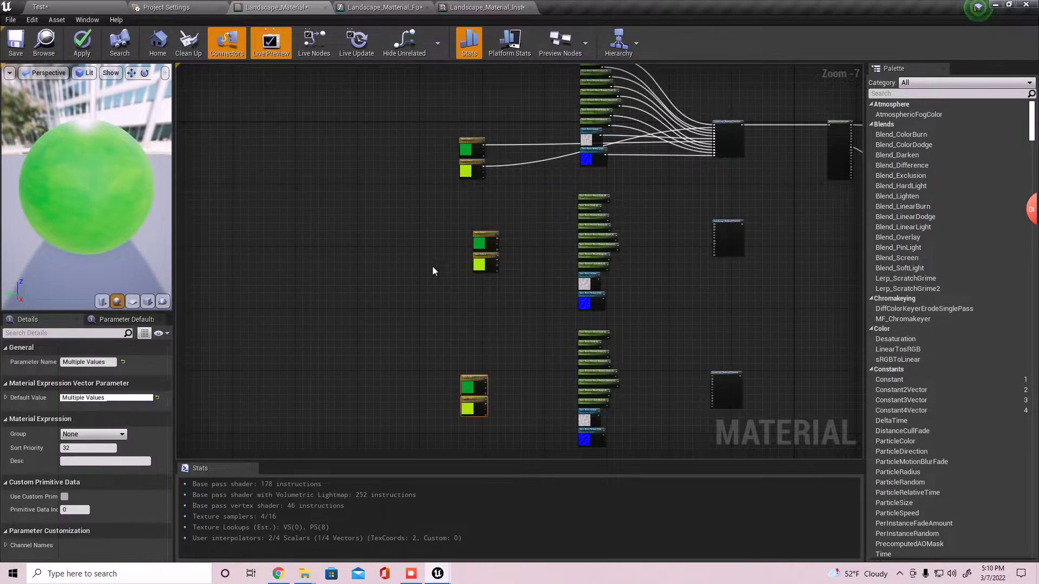
Step: Connect the first copied stack's Grass Distance Noise Scale (S) to the Distance Noise Scale input of its function node
scroll(433, 267, up, 4)
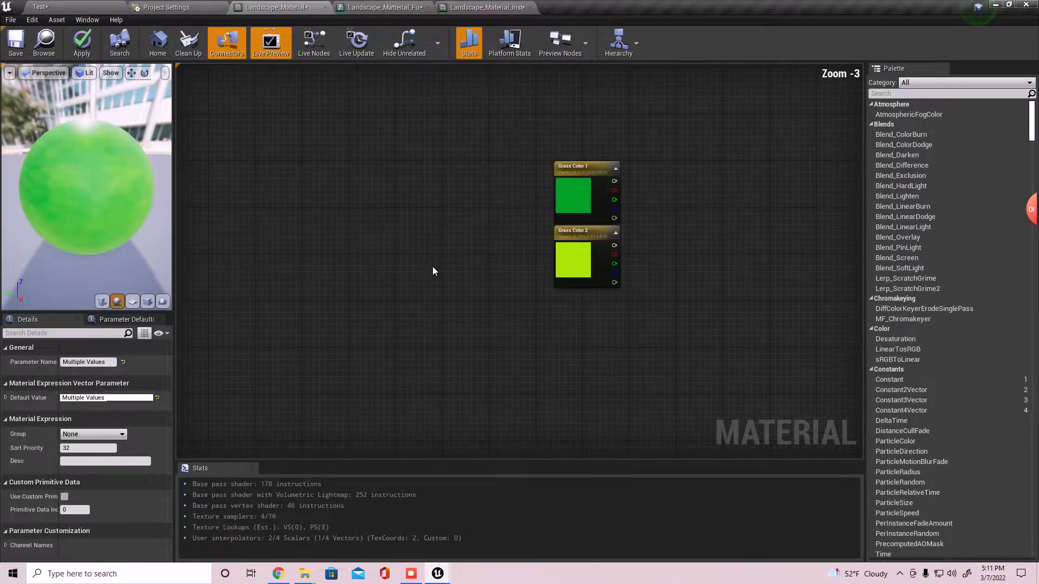
click(582, 195)
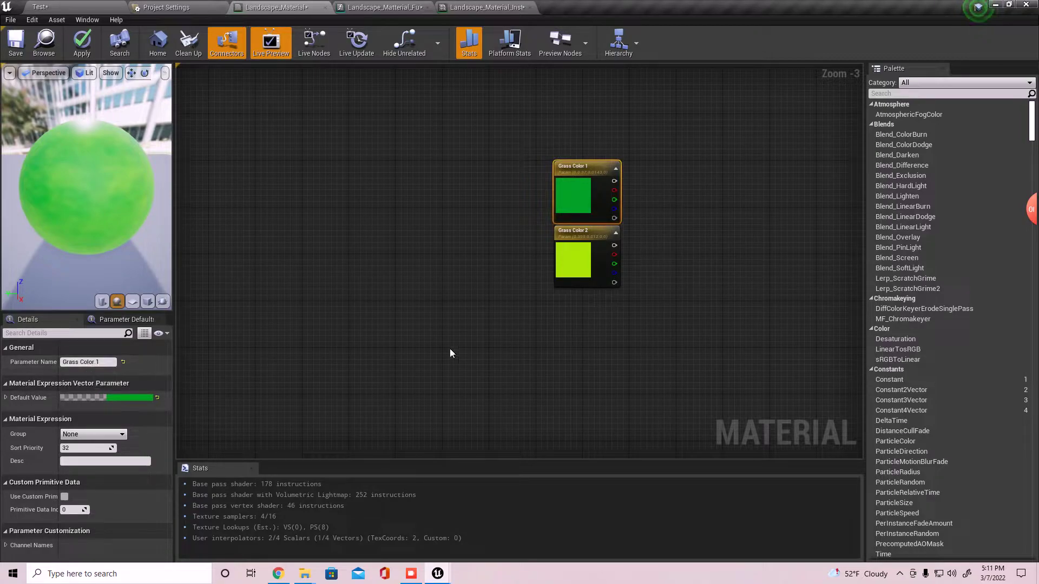
scroll(457, 345, down, 4)
right_drag(566, 314, 482, 261)
scroll(482, 261, up, 5)
right_drag(674, 213, 392, 319)
drag(366, 157, 750, 235)
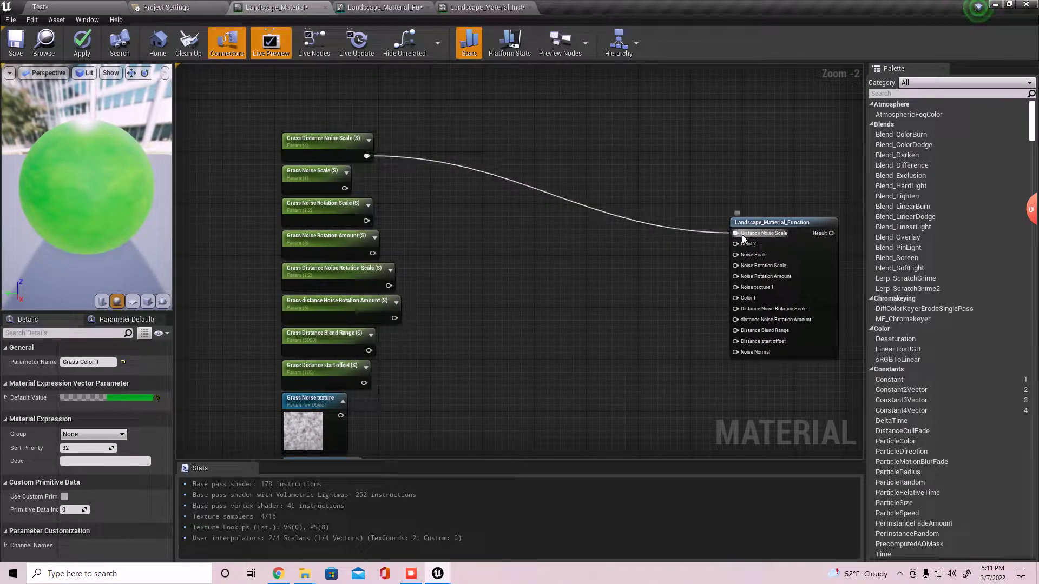
Step: Review the parameter names in the two copied node stacks
scroll(427, 216, down, 4)
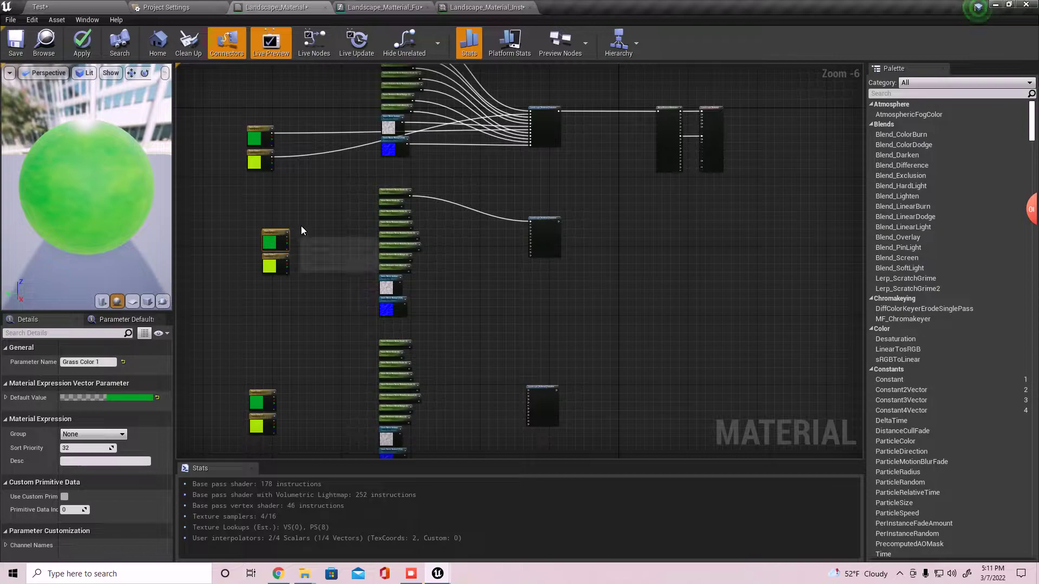
scroll(316, 225, up, 4)
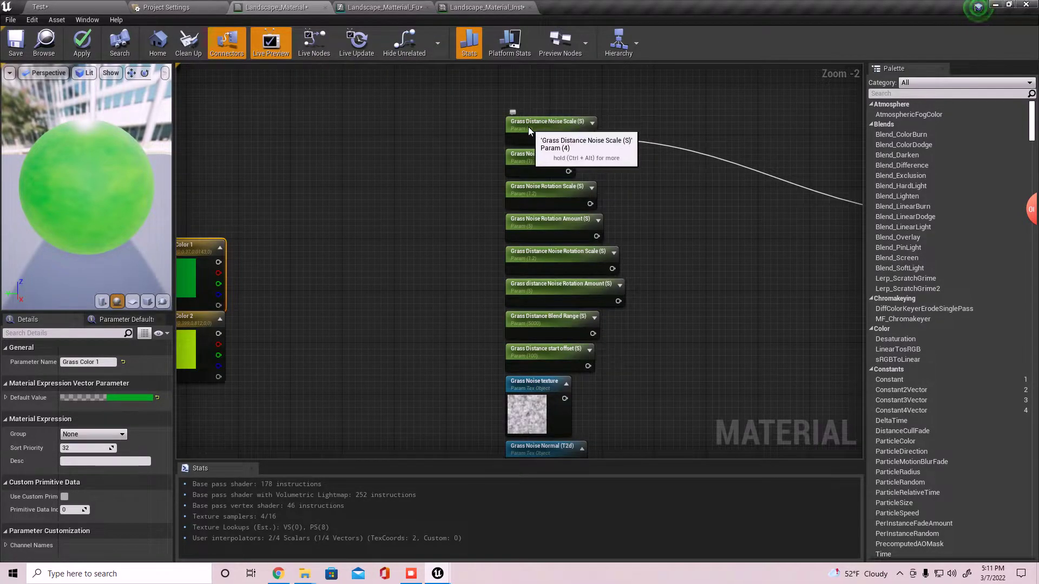
click(544, 132)
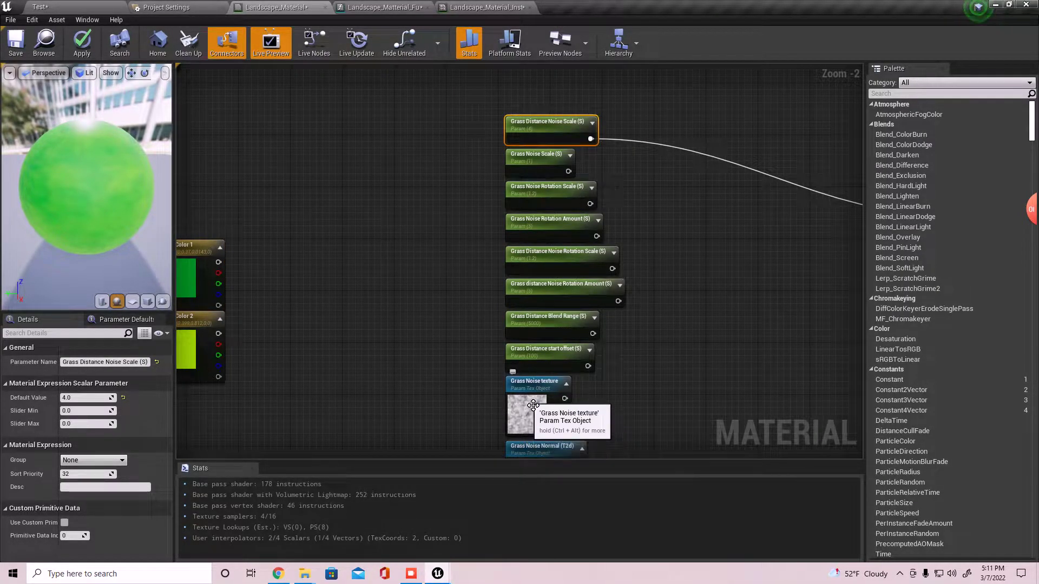
scroll(549, 433, down, 3)
right_drag(564, 232, 564, 169)
scroll(541, 232, up, 3)
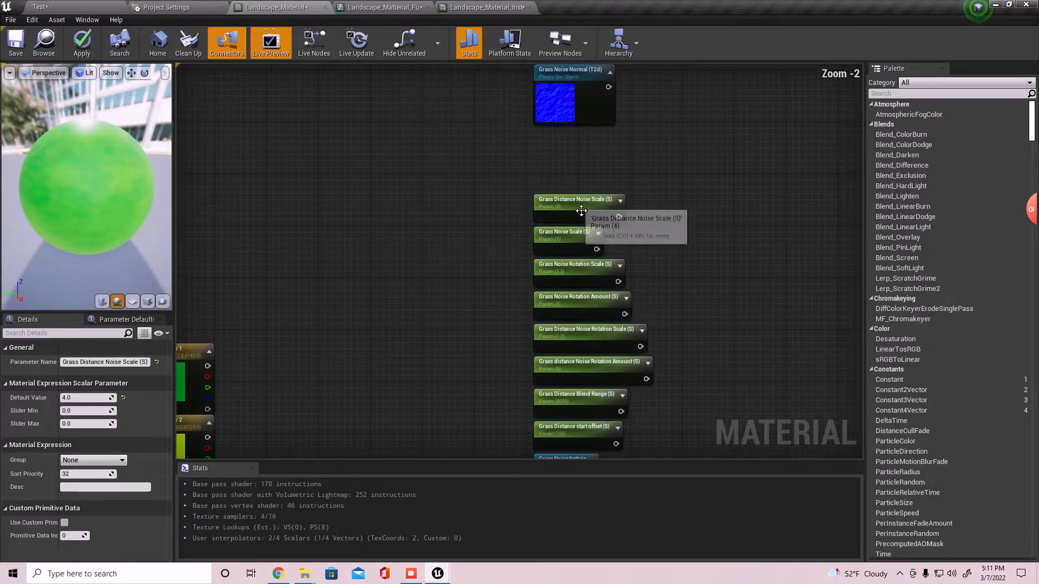
right_drag(719, 296, 555, 380)
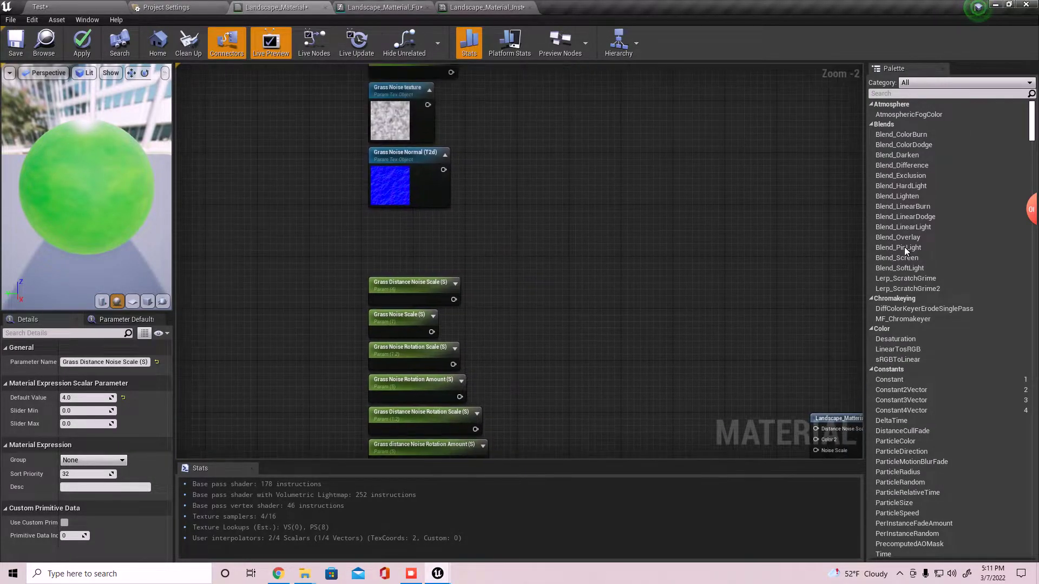
mouse_move(1031, 213)
click(930, 210)
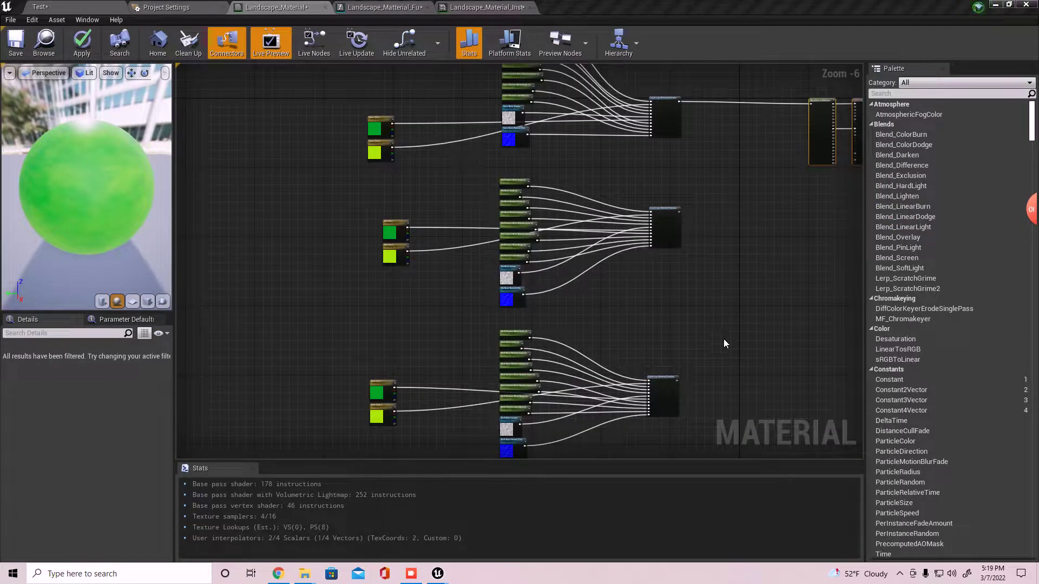
Step: Examine the names and function connections of the Dirt parameter nodes and the copied group below them
scroll(522, 285, up, 3)
right_drag(417, 179, 411, 379)
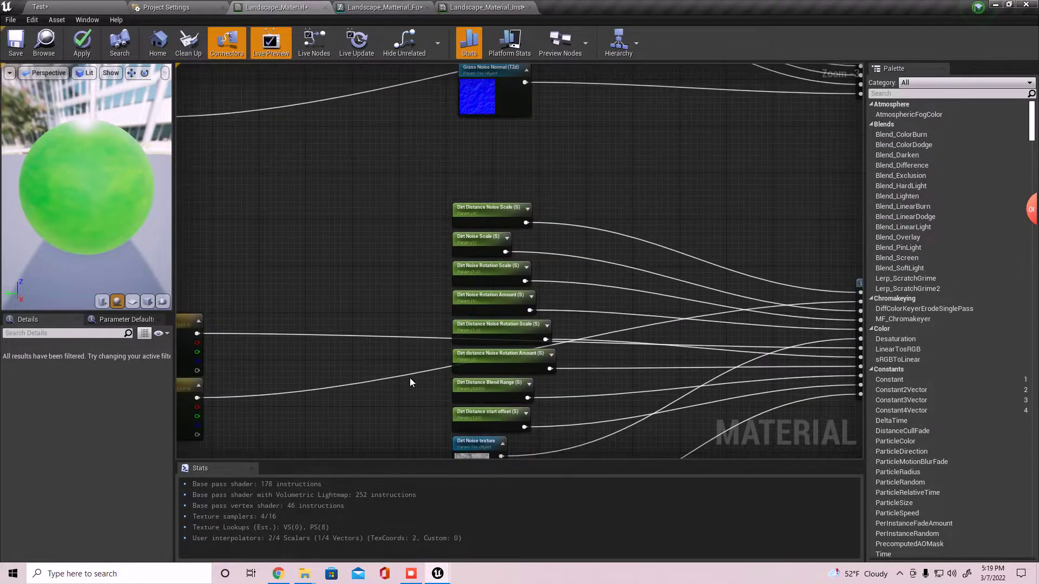
right_drag(344, 394, 443, 284)
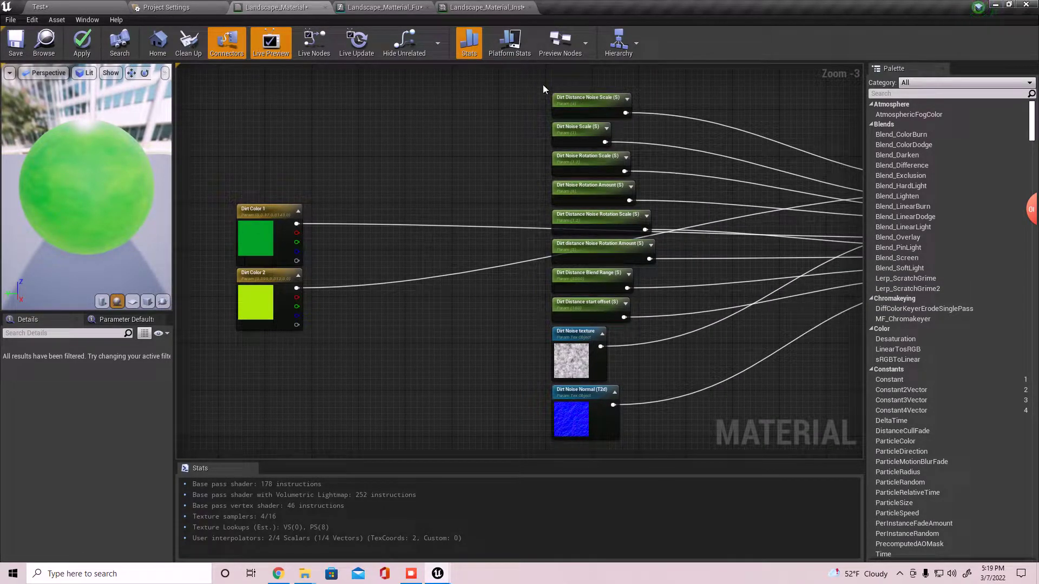
right_drag(540, 405, 480, 264)
scroll(548, 406, down, 3)
right_drag(680, 334, 545, 408)
right_drag(655, 348, 702, 200)
right_drag(587, 235, 541, 302)
Step: Set the default value of Dirt Color 1 to an orange-brown
scroll(373, 296, up, 2)
right_drag(372, 296, 566, 278)
scroll(463, 279, up, 2)
double_click(313, 239)
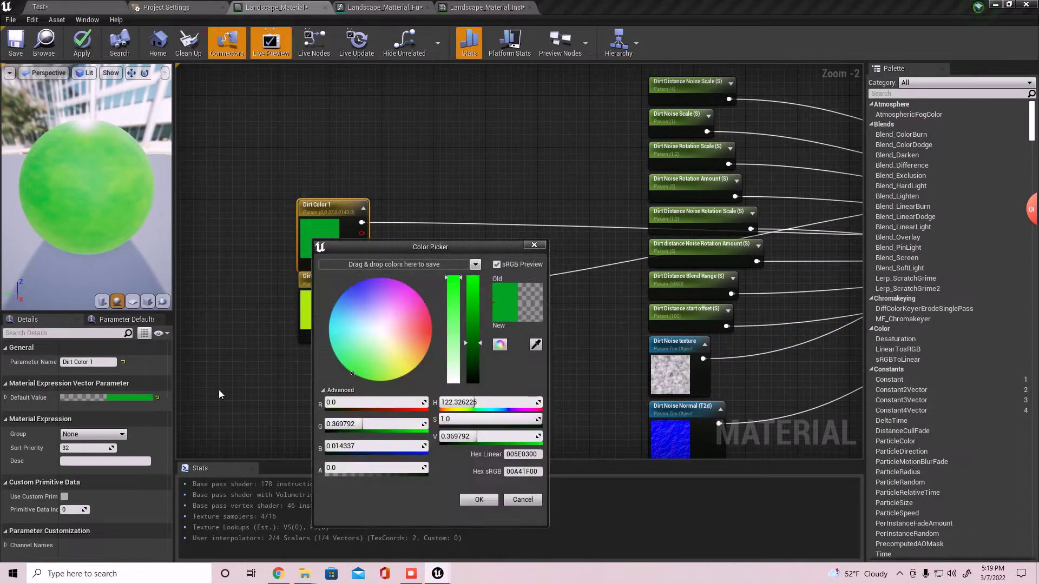
drag(395, 334, 452, 352)
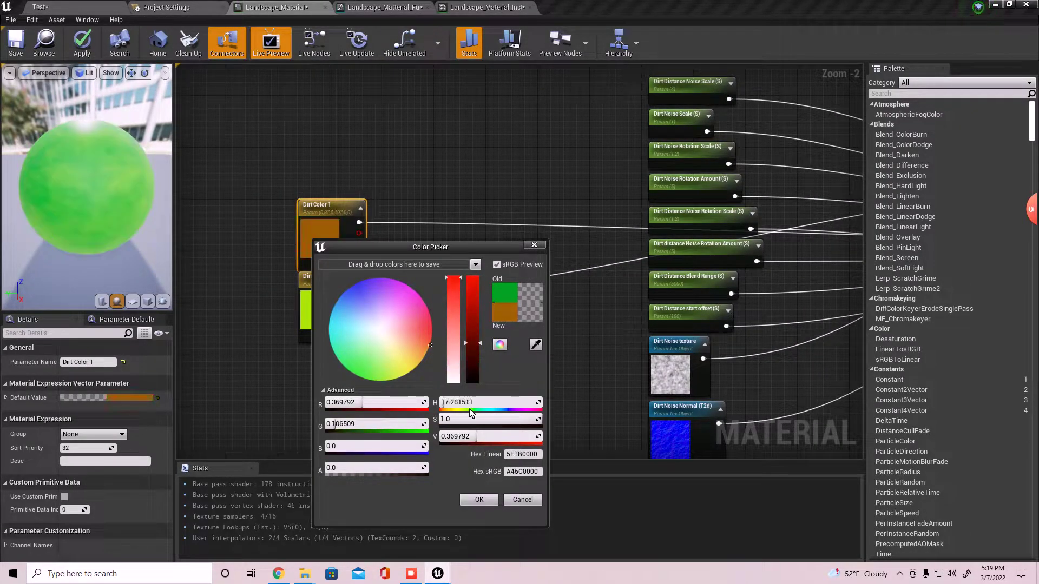
click(490, 499)
Step: Set the default value of Dirt Color 2 to a dark brown, about 784900 in sRGB hex
click(314, 312)
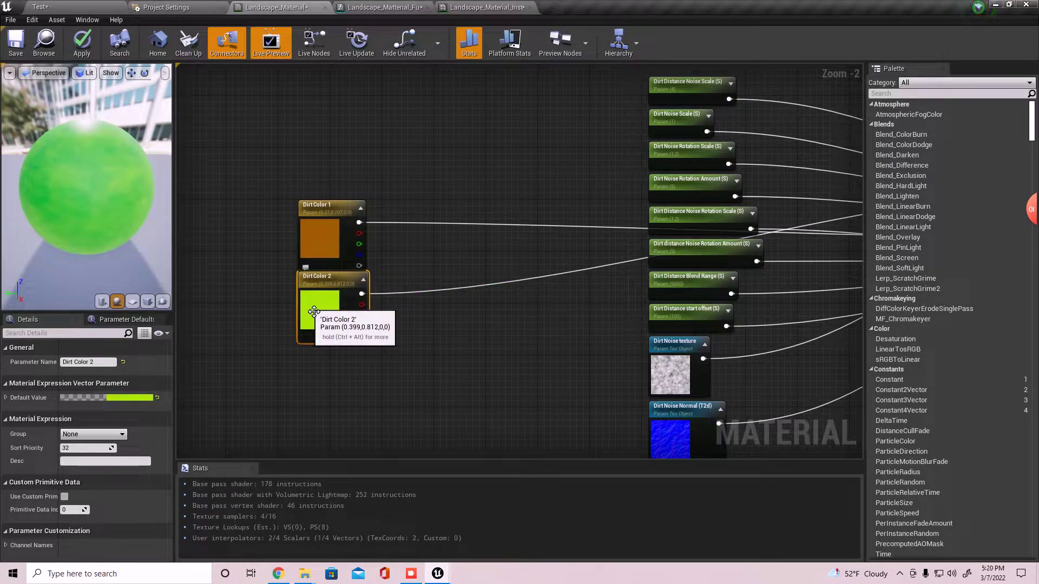
double_click(314, 313)
mouse_move(411, 392)
mouse_down()
mouse_move(433, 397)
mouse_move(469, 373)
mouse_move(471, 396)
mouse_up()
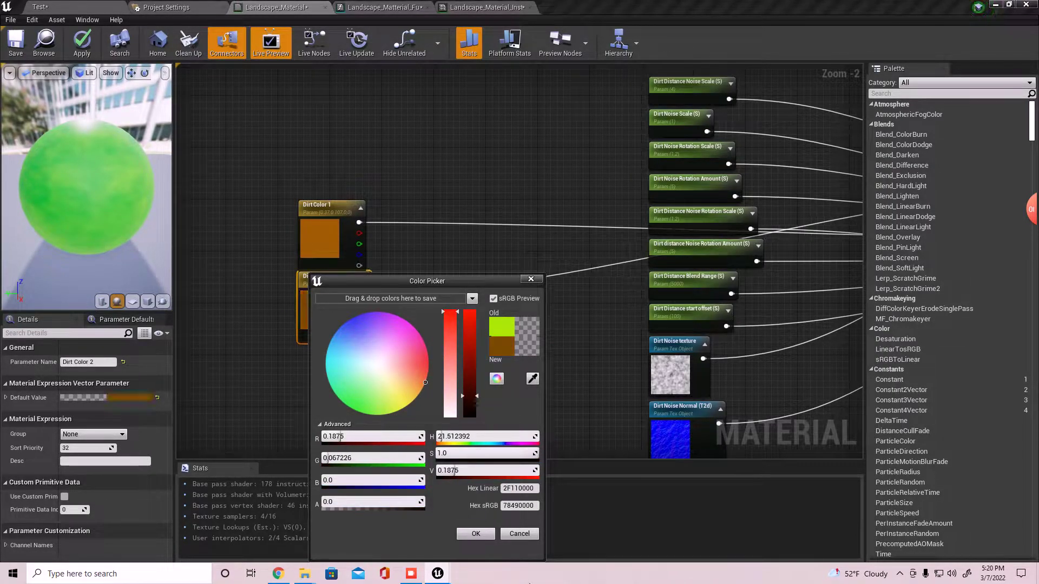
click(471, 533)
Step: Set the default value of Rock Color 1 to a fully desaturated light gray with a value of about 0.46
right_drag(463, 446, 492, 212)
scroll(495, 319, down, 4)
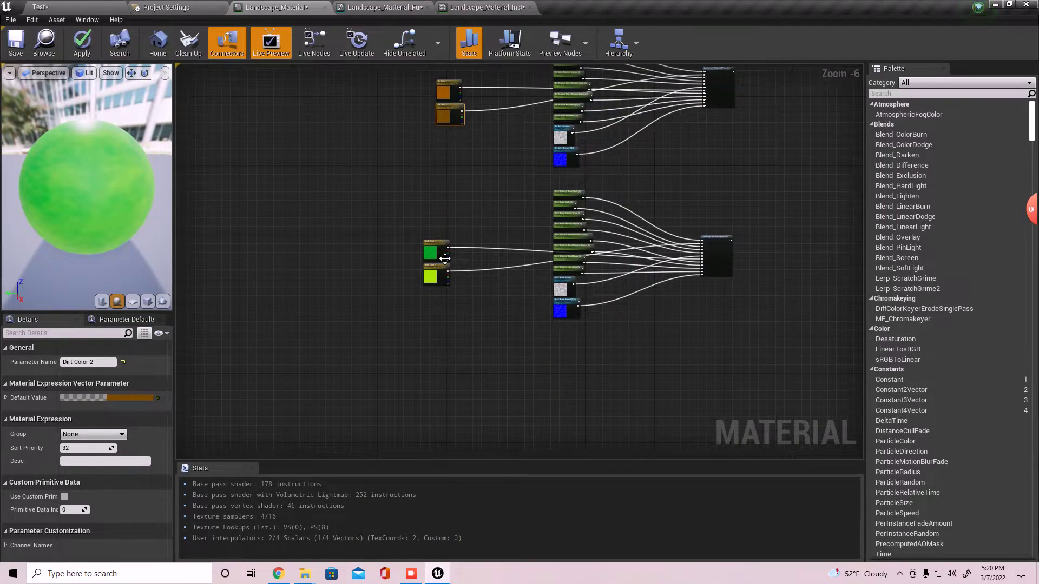
double_click(445, 259)
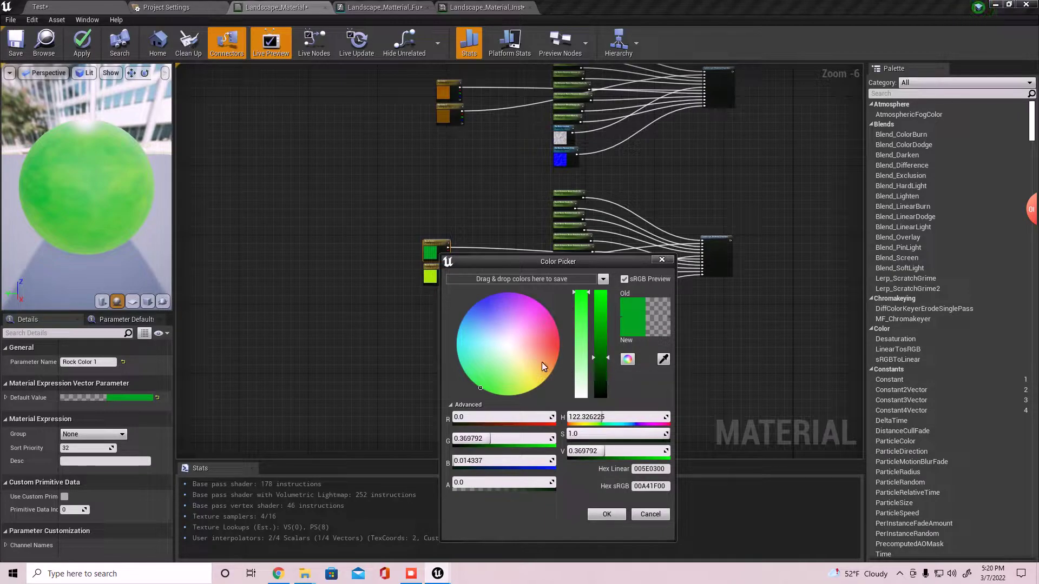
drag(582, 361, 604, 353)
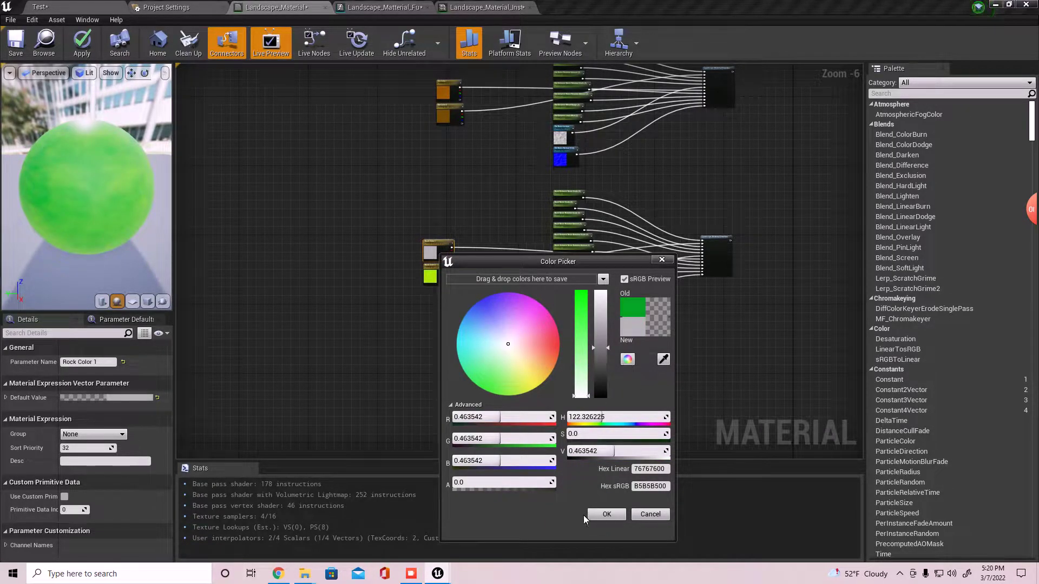
click(607, 514)
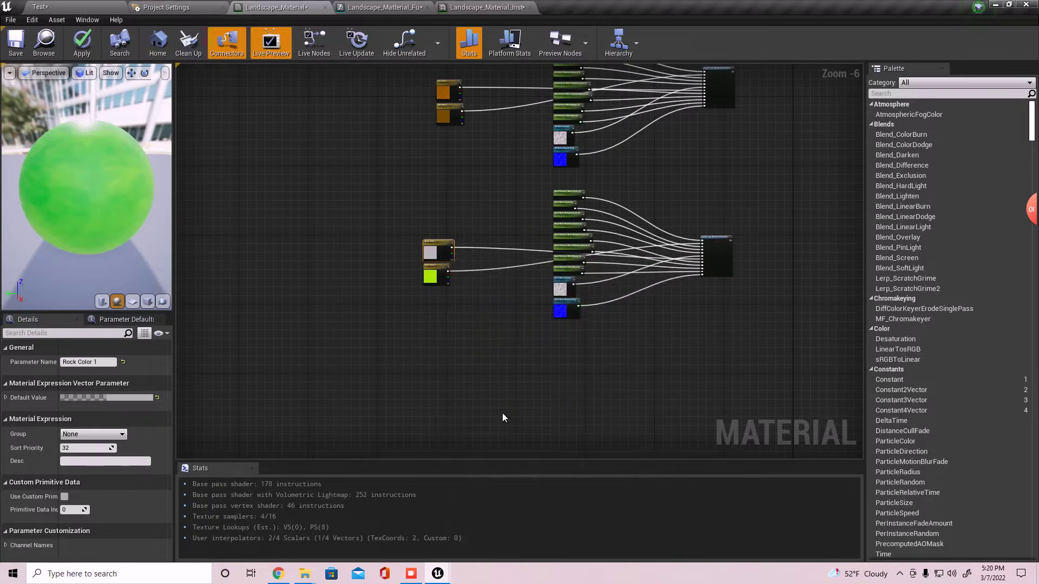
Step: Set the default value of Rock Color 2 to a fully desaturated dark gray with a value of about 0.11
double_click(439, 280)
drag(582, 357, 590, 417)
drag(604, 377, 593, 404)
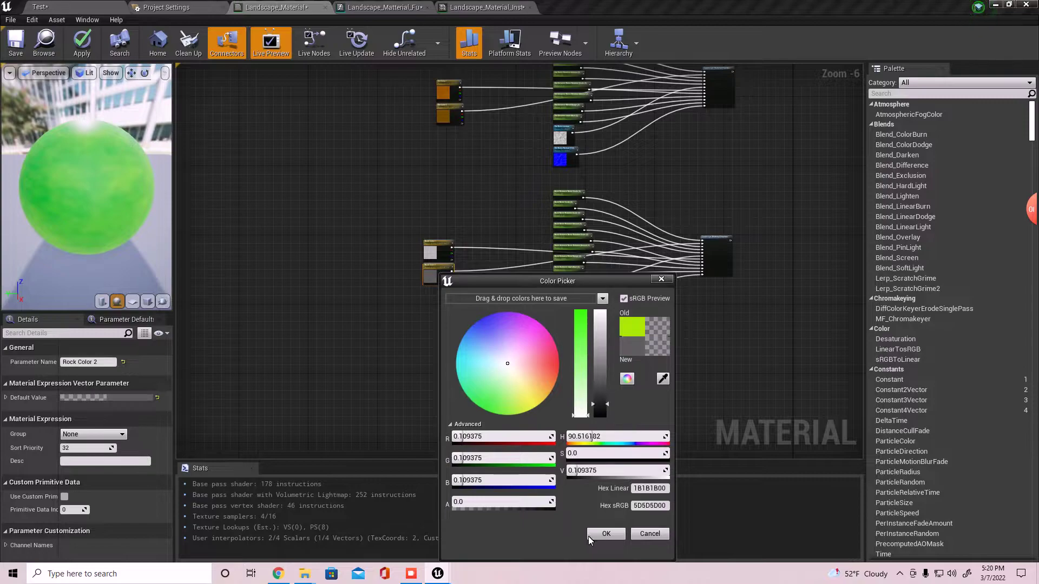
click(605, 535)
Step: Move the BreakMaterialAttributes and material output nodes down beside the Dirt function node, leaving space between them
right_drag(724, 213, 590, 362)
right_drag(745, 157, 646, 315)
drag(645, 235, 719, 287)
drag(654, 279, 687, 367)
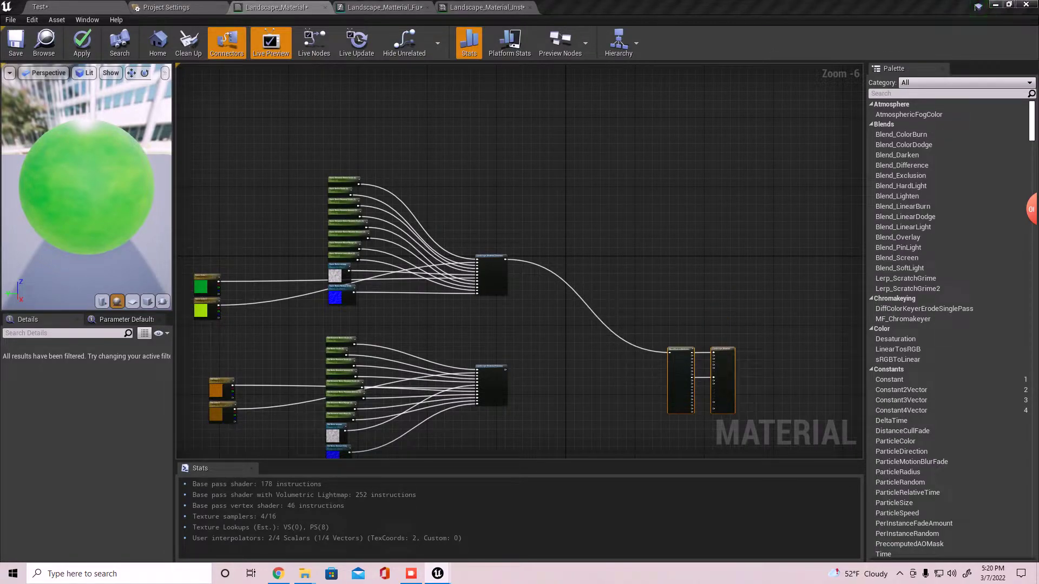
right_drag(596, 343, 644, 305)
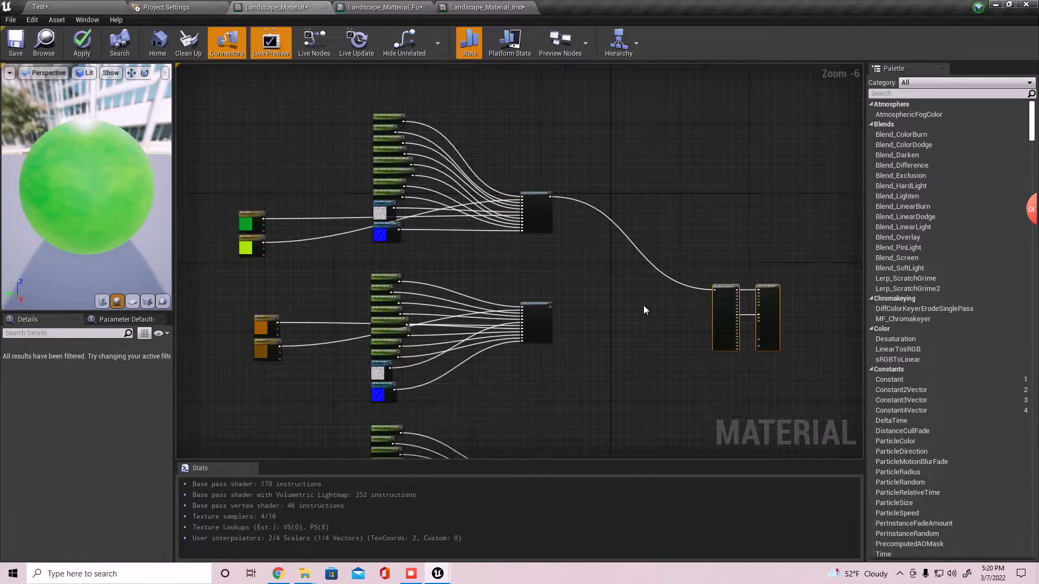
Step: Add a LandscapeLayerBlend node between the function nodes and BreakMaterialAttributes
right_click(630, 315)
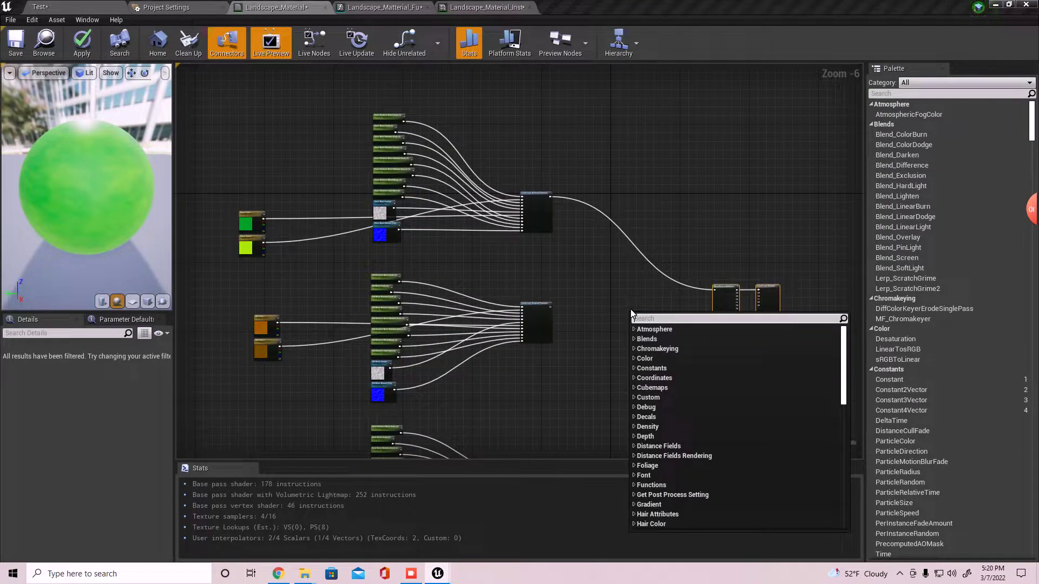
text(layer blend)
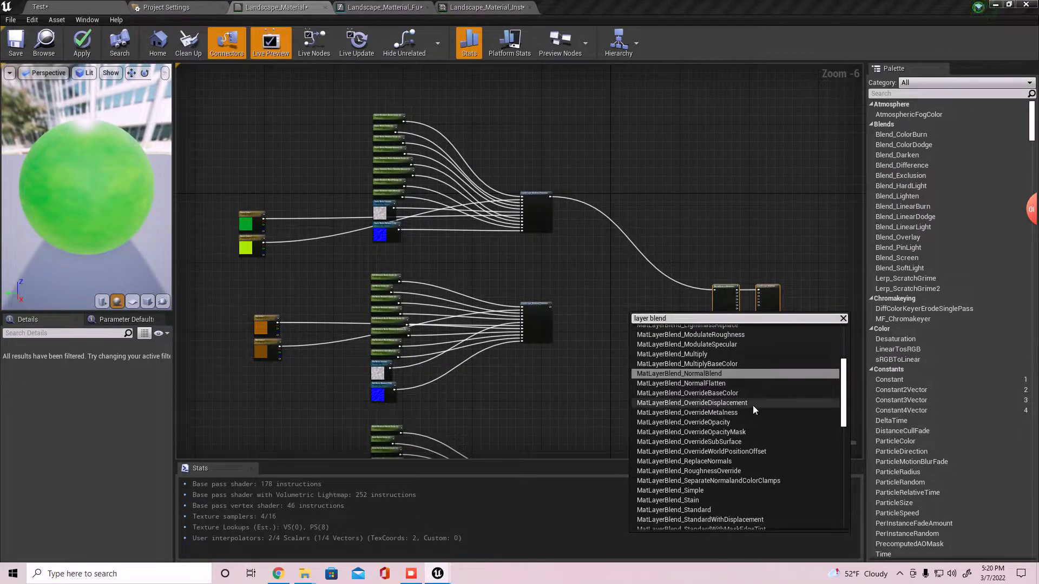
scroll(729, 437, down, 2)
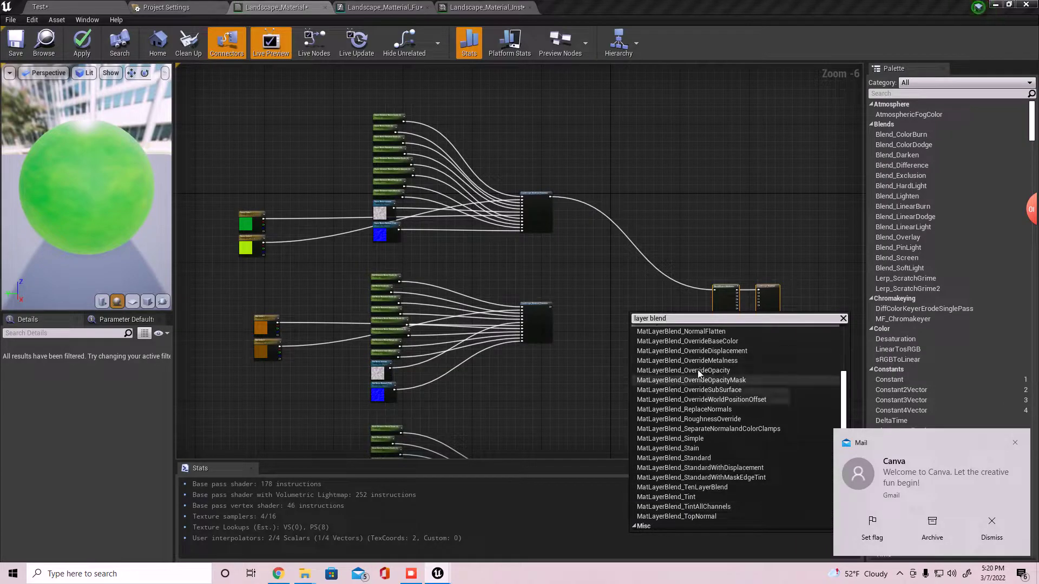
scroll(735, 451, down, 3)
scroll(738, 447, up, 10)
scroll(738, 447, up, 2)
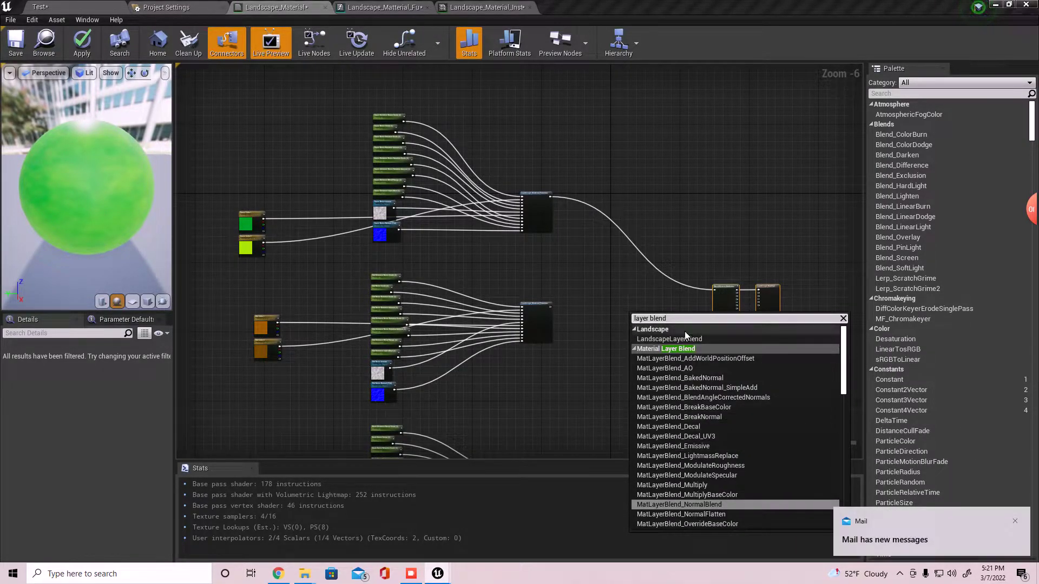
click(674, 340)
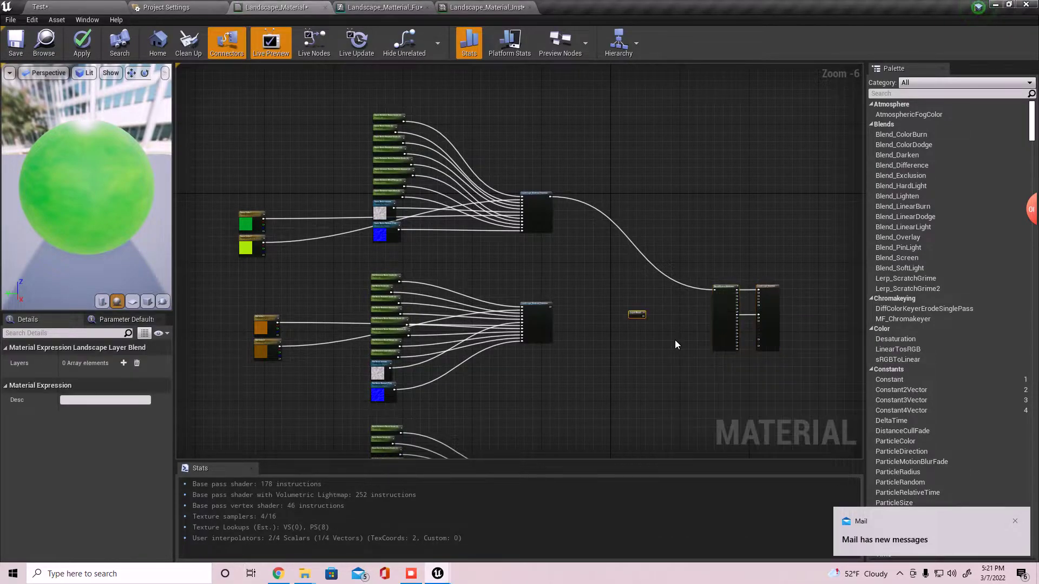
scroll(674, 341, up, 5)
drag(474, 279, 533, 248)
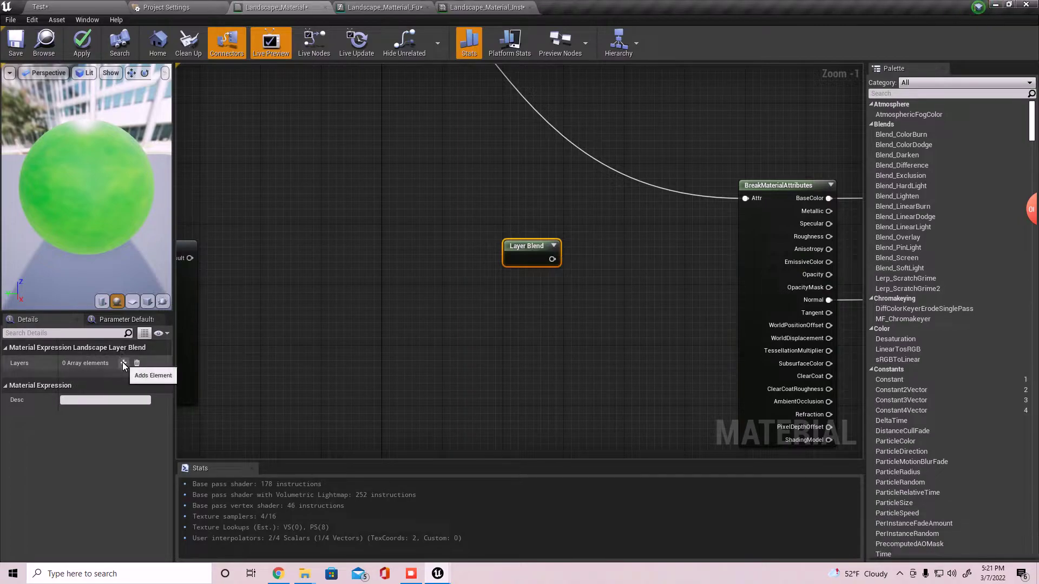
Step: Add three layer elements to the Layer Blend node
click(123, 363)
click(123, 363)
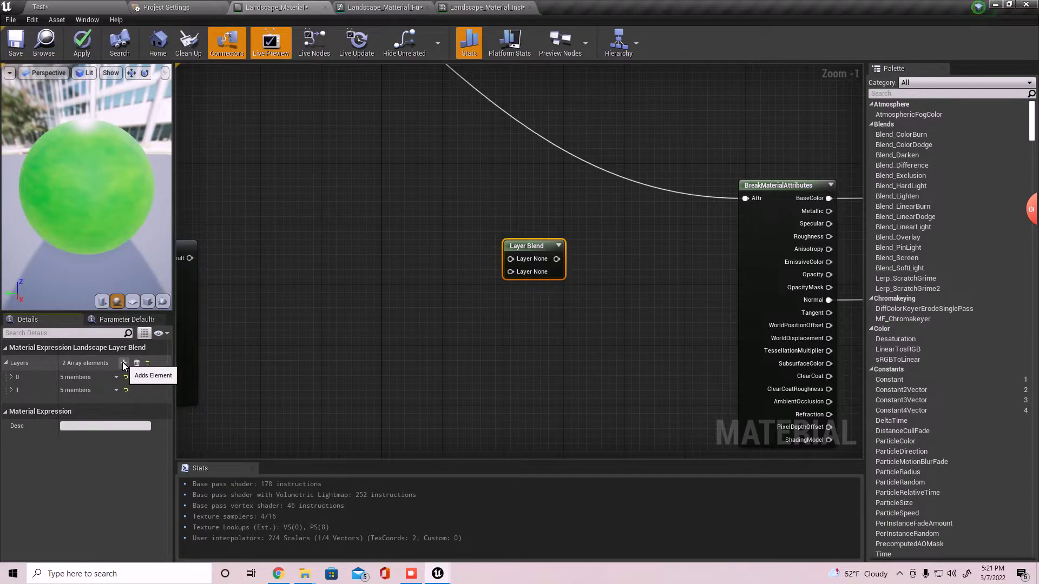
click(123, 363)
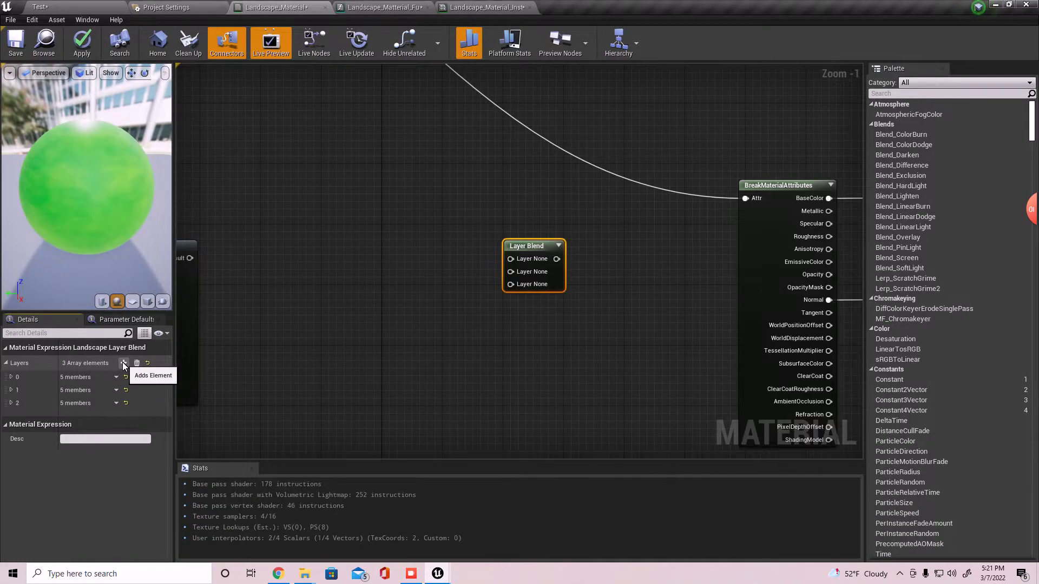
Step: Name the Layer Blend node's first layer Grass and set its preview weight to 1.0
click(11, 377)
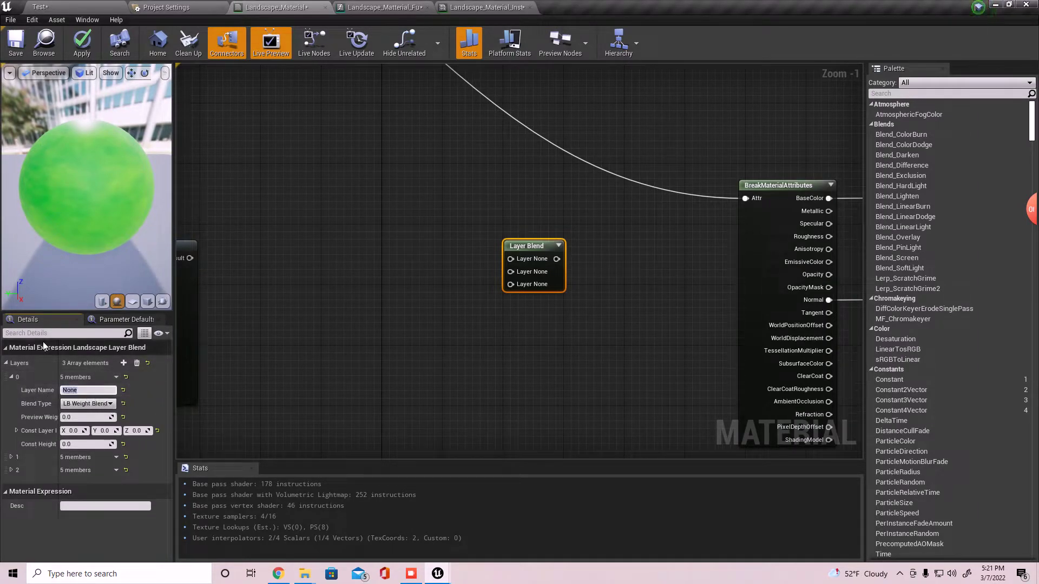
text(Grass)
key(Return)
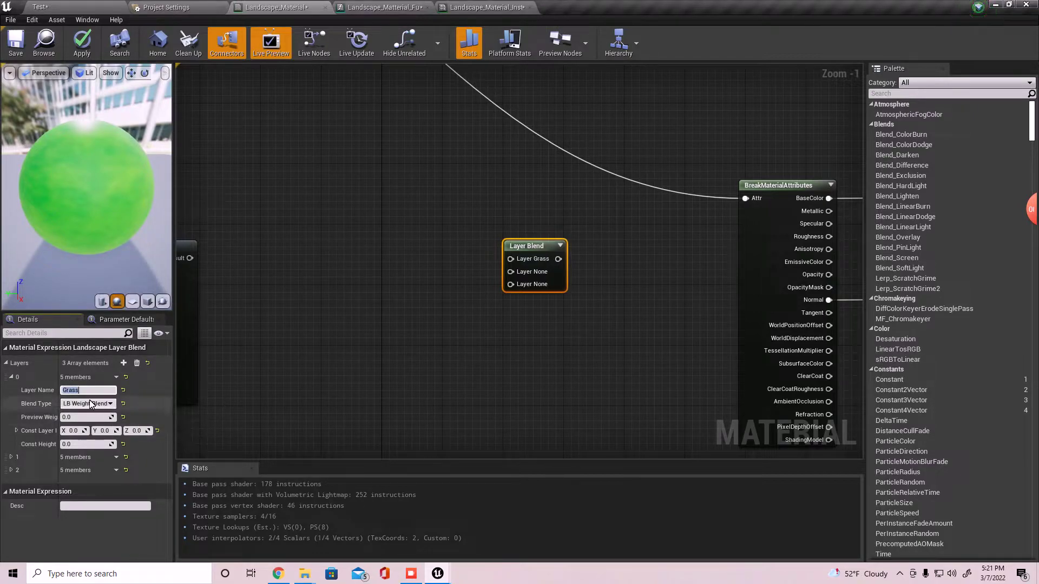
click(11, 377)
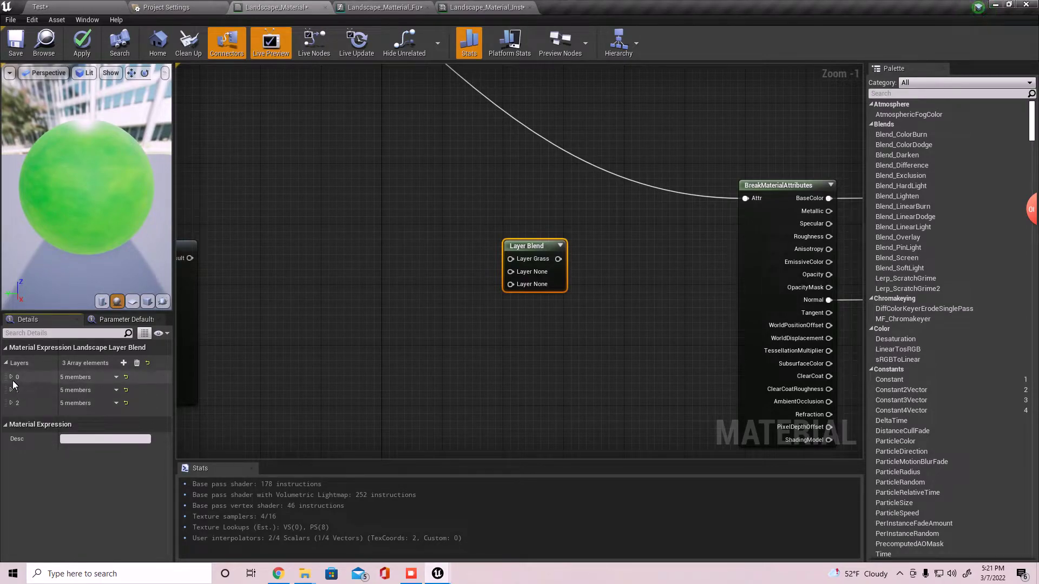
click(11, 377)
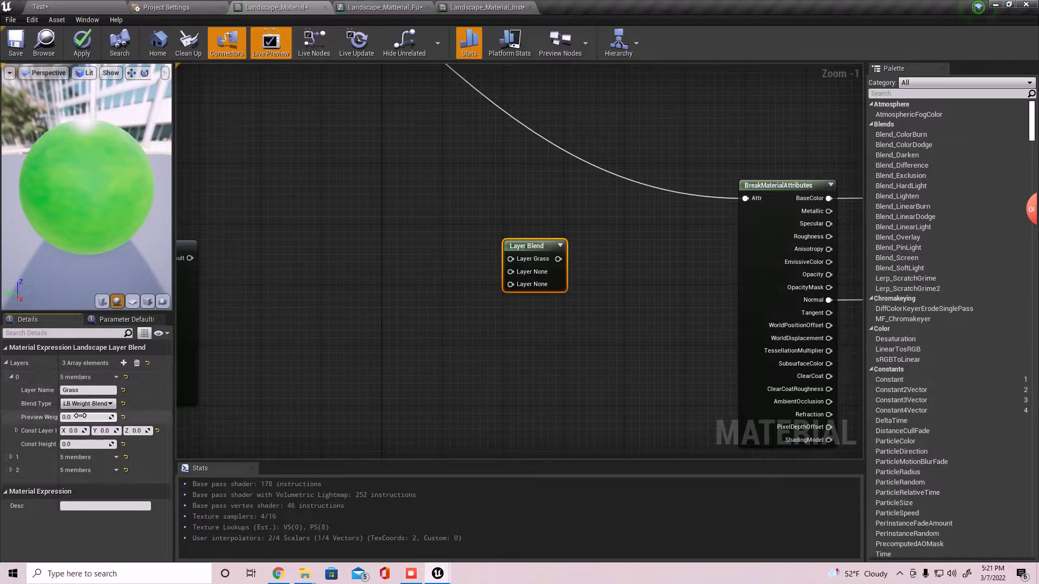
click(80, 417)
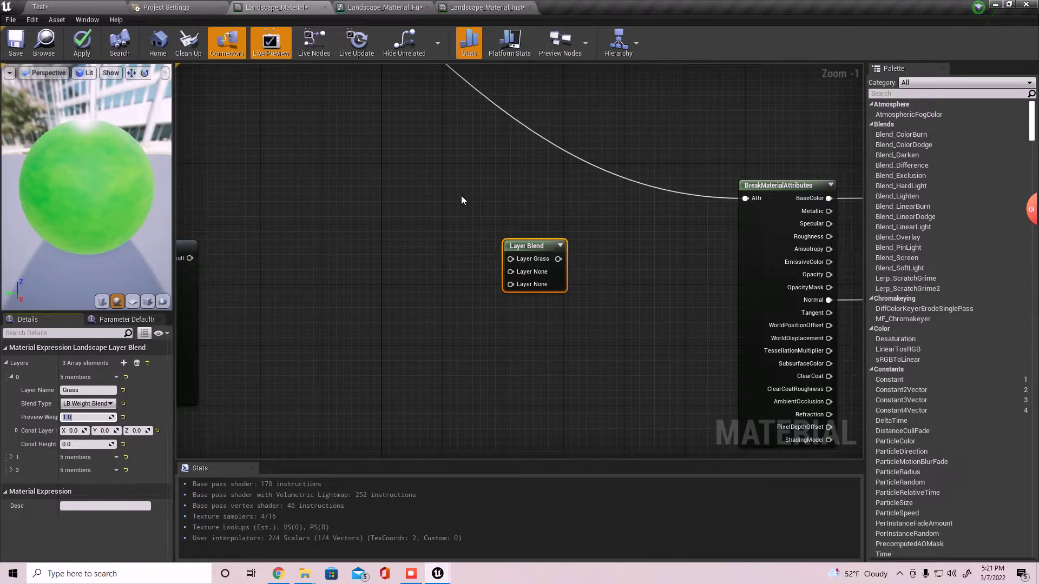
click(11, 378)
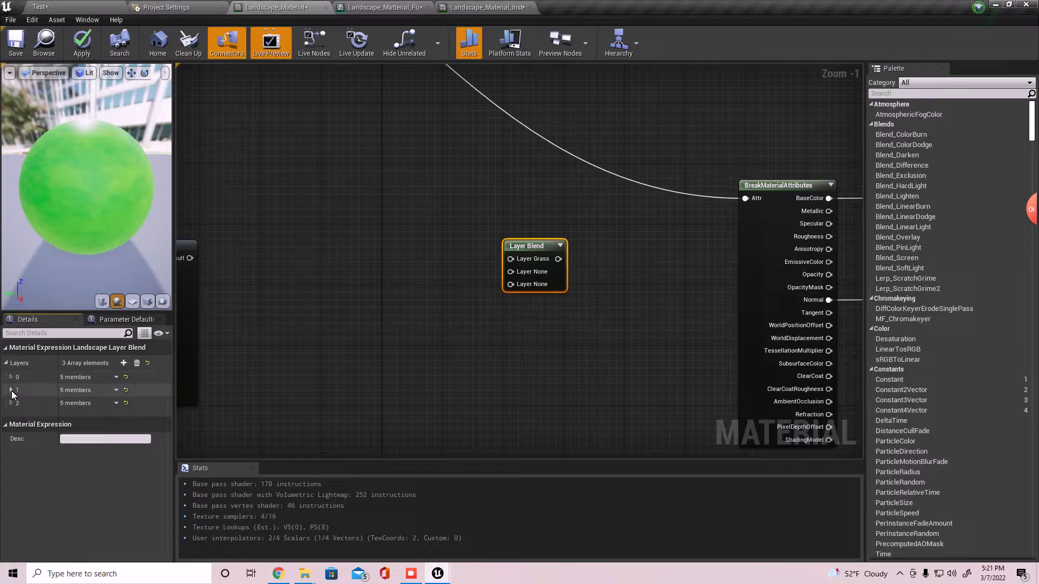
Step: Name the Layer Blend node's second layer Dirt and its third layer Rock
click(11, 390)
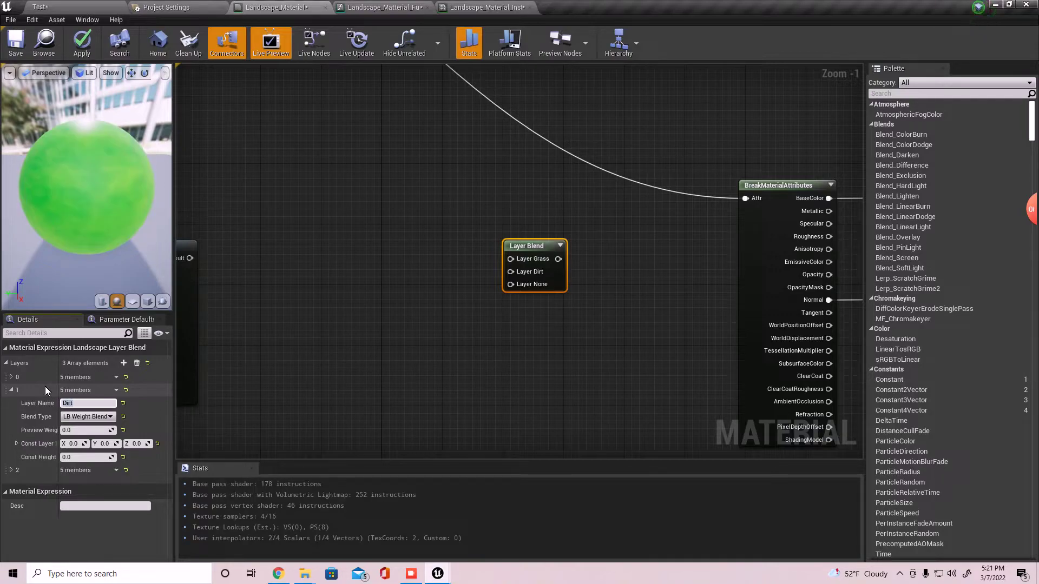
click(11, 390)
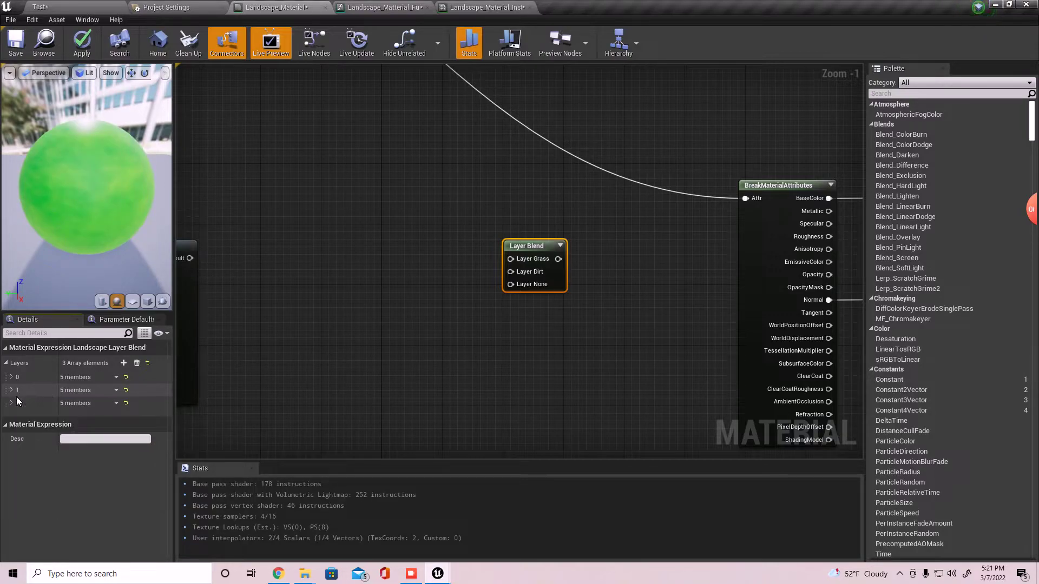
click(12, 403)
drag(106, 417, 1, 422)
text(Ro)
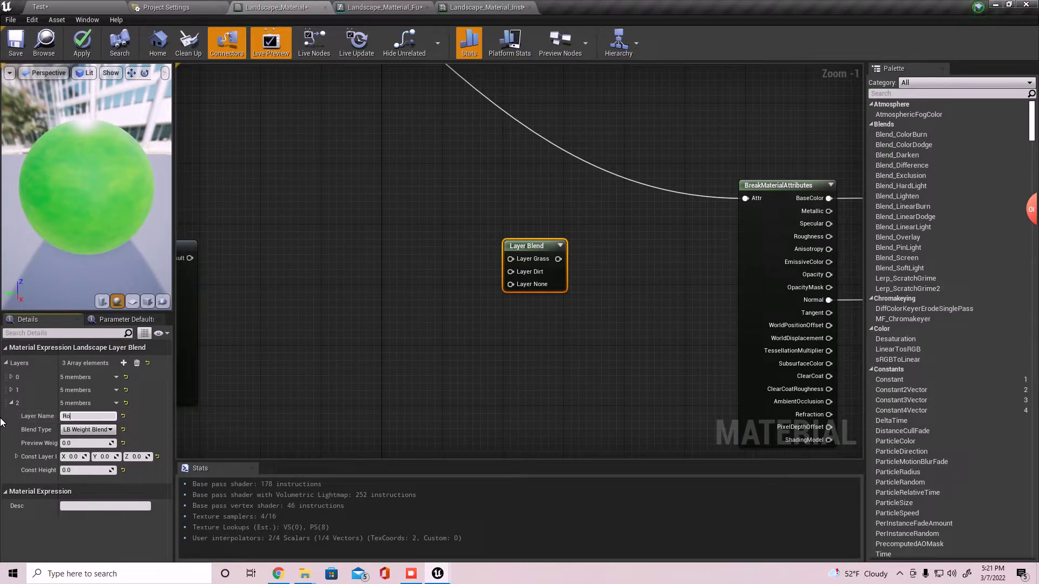
key(Return)
Step: Connect the Layer Blend output to the Attr input of BreakMaterialAttributes
right_drag(679, 206, 656, 256)
drag(536, 309, 725, 248)
Step: Connect the Result outputs of the grass, dirt and rock function nodes to the matching Layer Grass, Layer Dirt and Layer Rock inputs
scroll(424, 207, down, 1)
scroll(424, 207, down, 4)
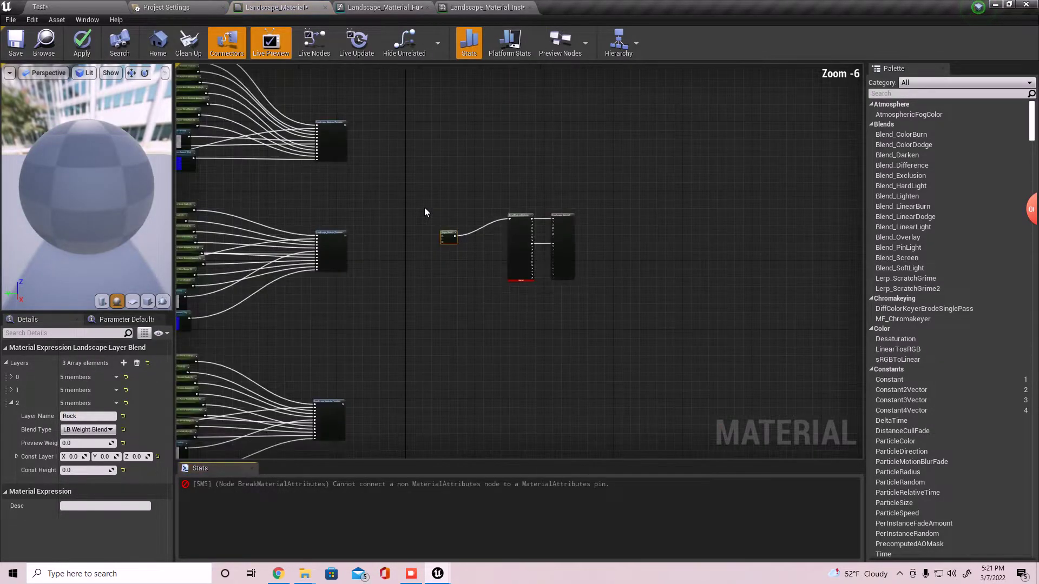
right_drag(424, 207, 469, 232)
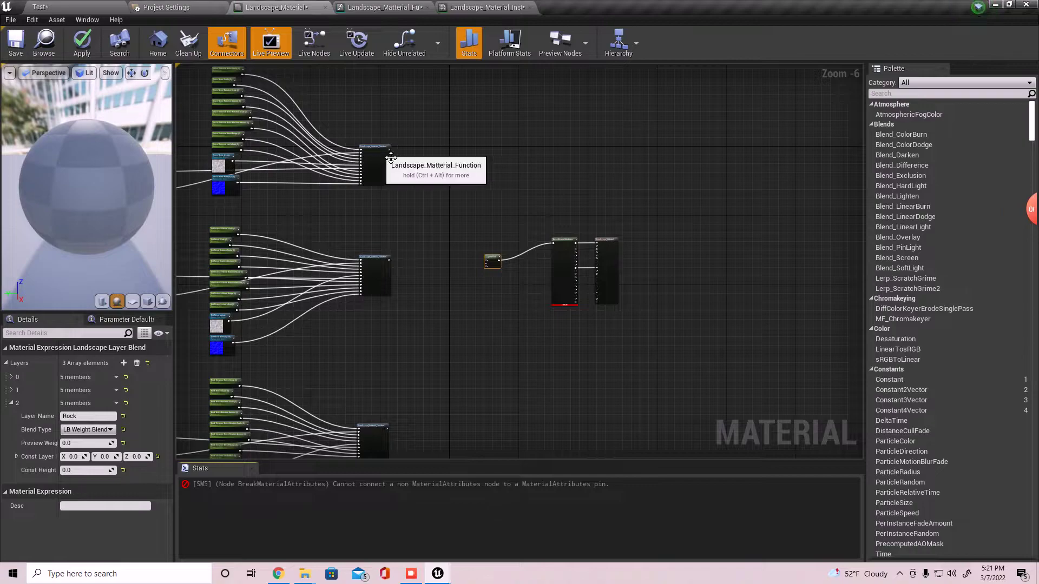
scroll(385, 166, up, 1)
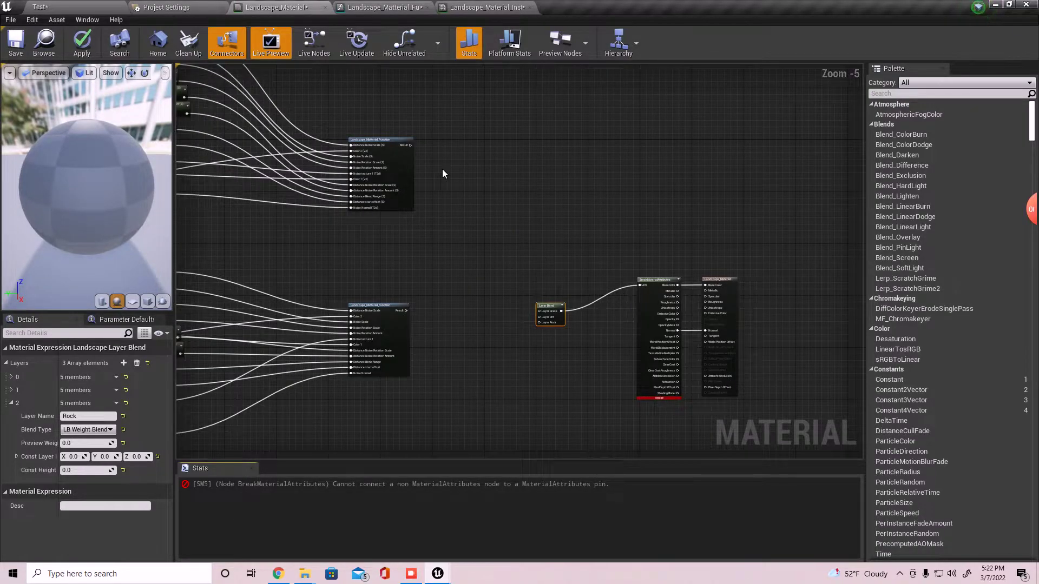
scroll(504, 250, up, 4)
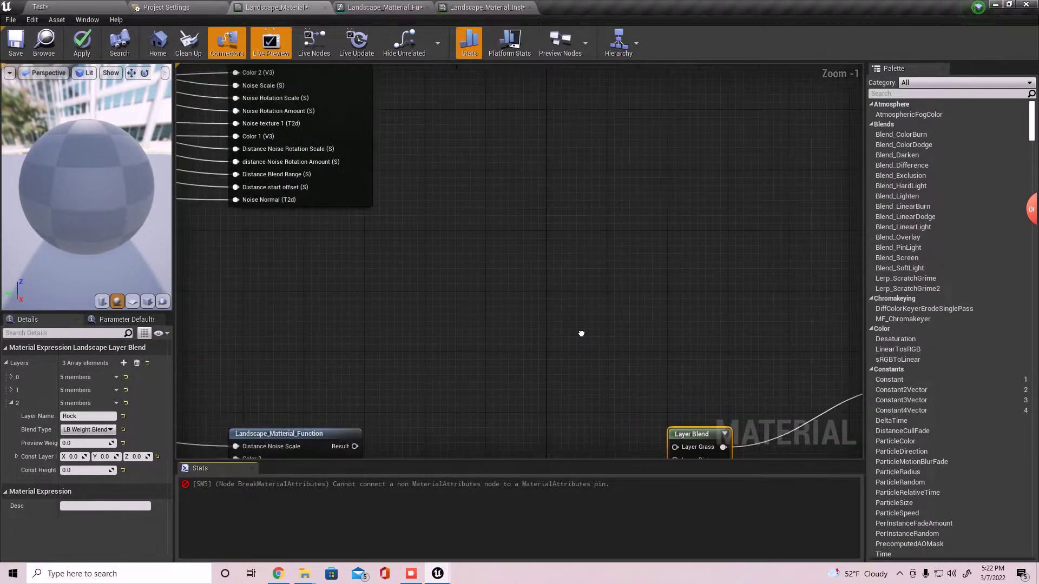
drag(381, 67, 719, 342)
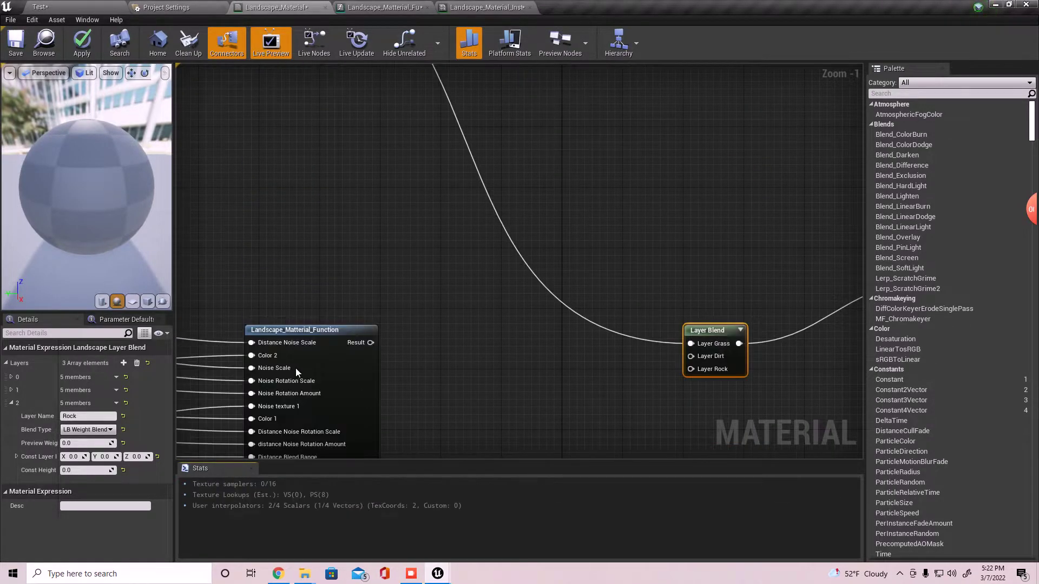
drag(371, 343, 707, 358)
right_drag(460, 382, 437, 185)
right_drag(364, 426, 399, 216)
right_drag(418, 390, 433, 179)
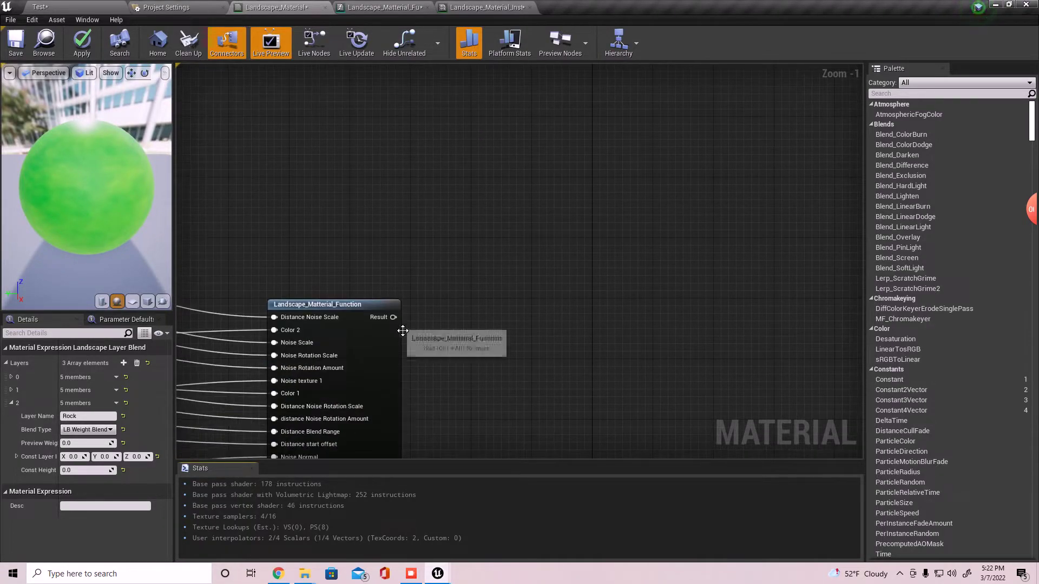
drag(393, 317, 729, 292)
Step: Line up the BreakMaterialAttributes and material output nodes with the Layer Blend node and apply the material changes
right_drag(808, 333, 577, 345)
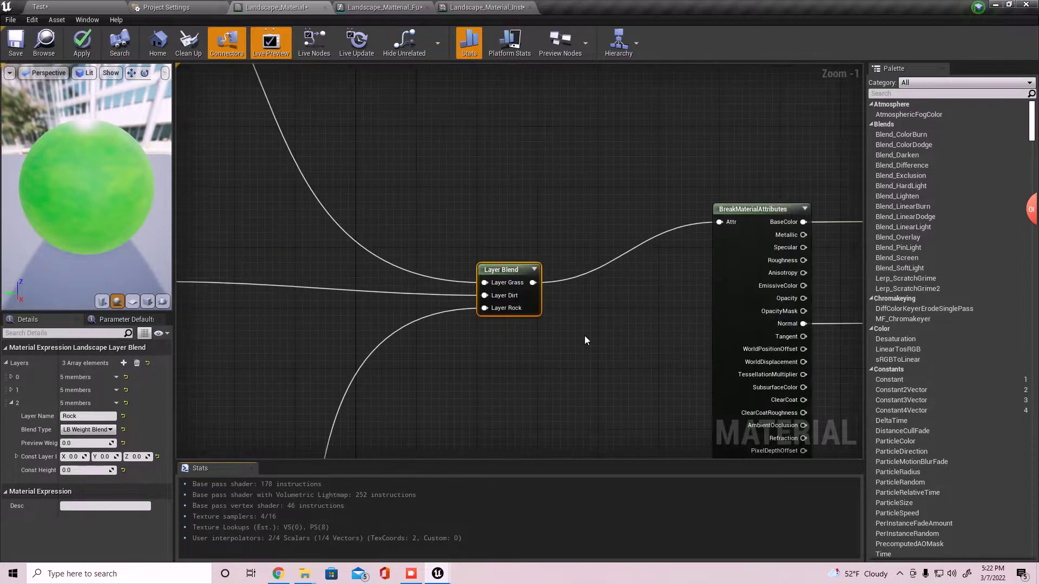
scroll(588, 330, down, 6)
drag(631, 310, 633, 323)
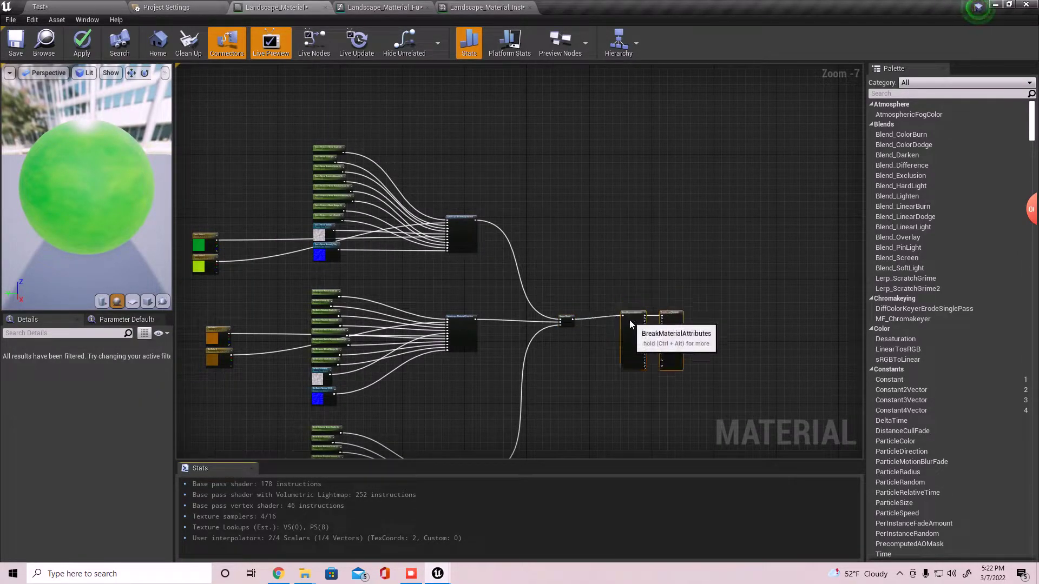
click(73, 44)
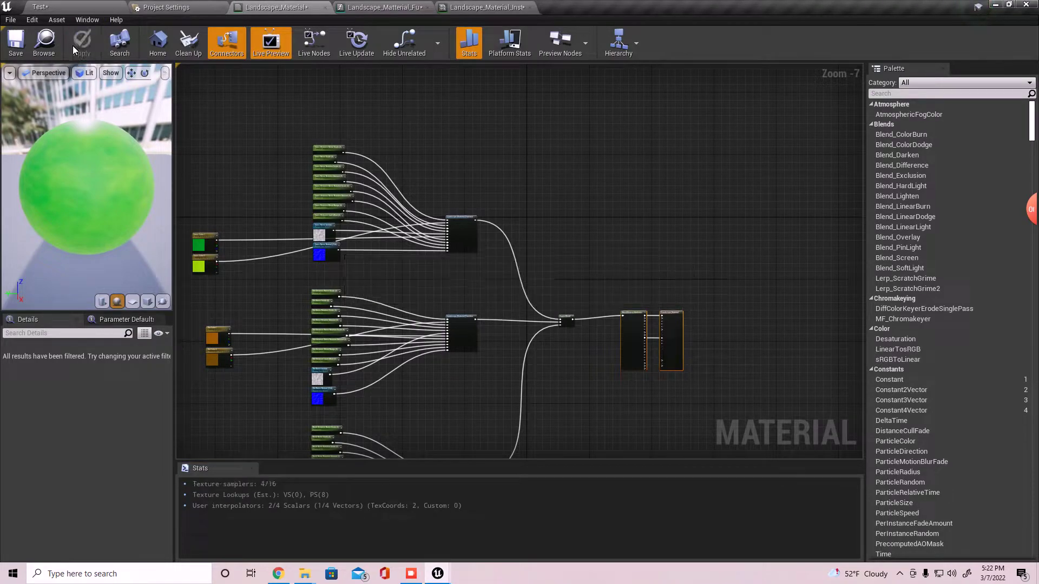
Step: Return to the Test level and switch the editor to Landscape mode
click(95, 4)
right_drag(483, 229, 530, 221)
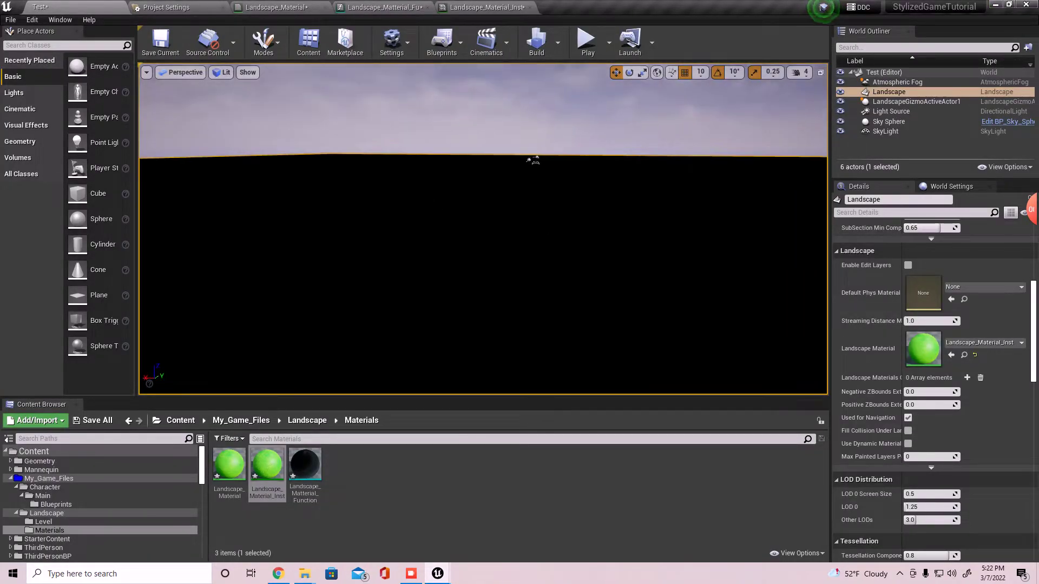
click(266, 45)
click(302, 94)
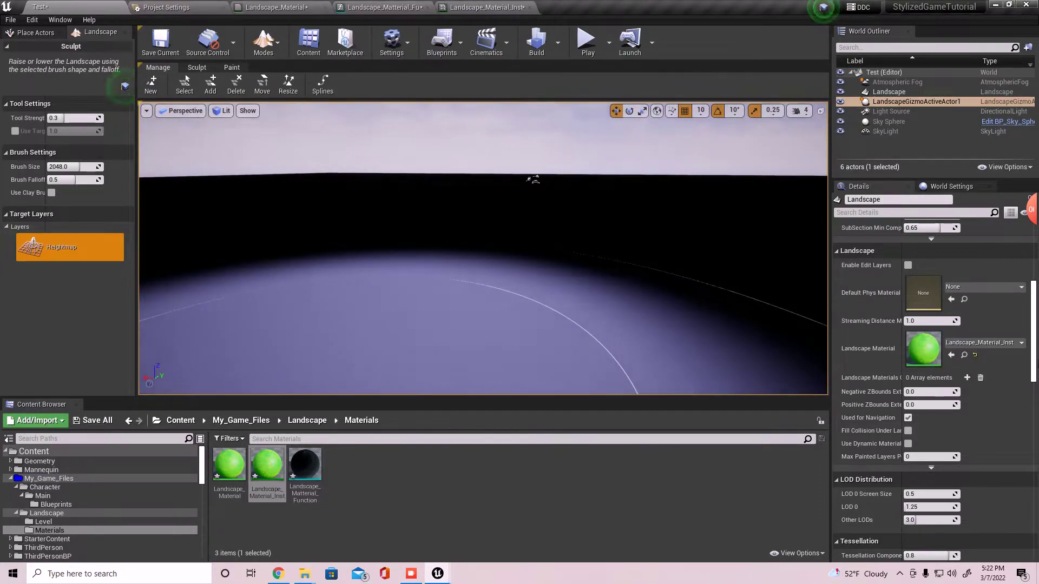
Step: Swap the landscape's material to Landscape_Material and reassign Landscape_Material_Inst to it
drag(283, 478, 937, 357)
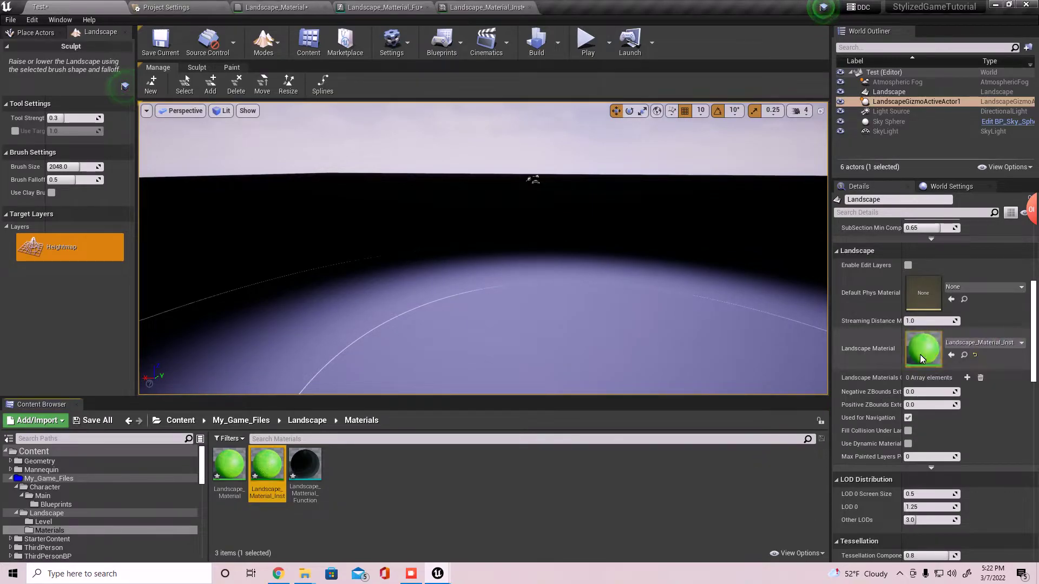
drag(238, 469, 937, 351)
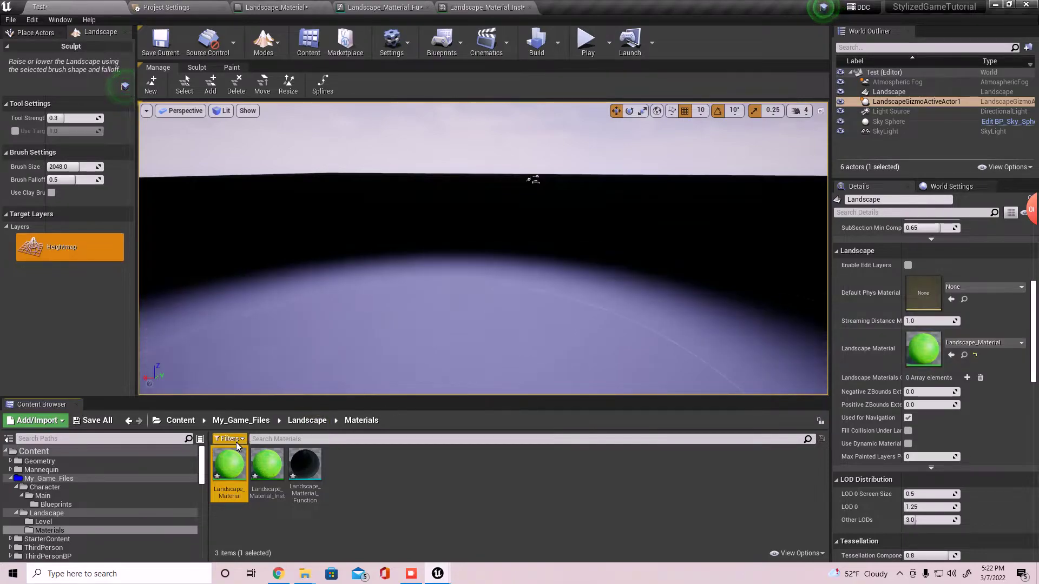
drag(267, 465, 924, 339)
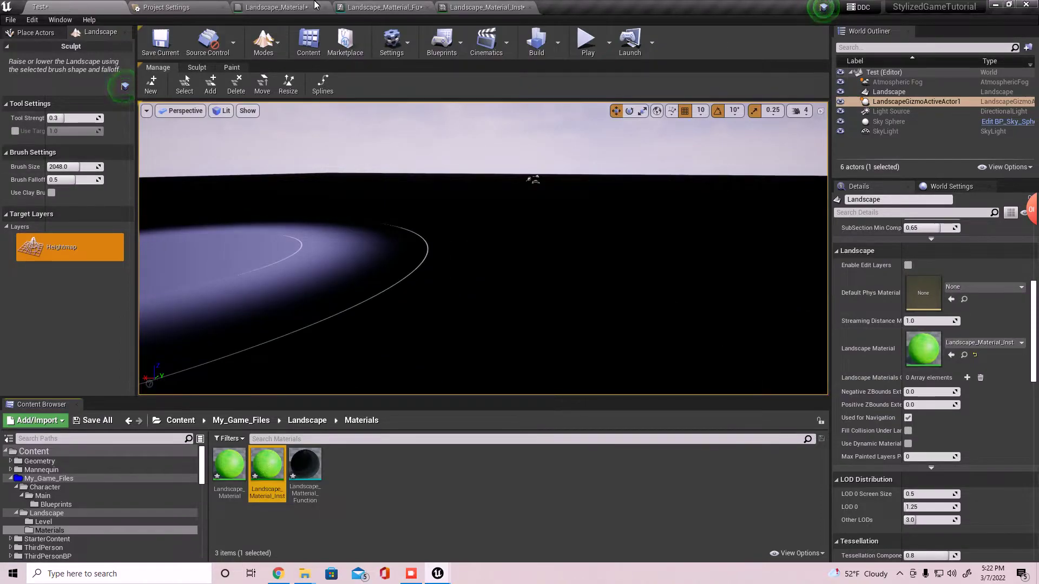
Step: Apply the pending changes in the landscape material function, check the material and its instance, and return to the Test level
click(382, 7)
click(82, 40)
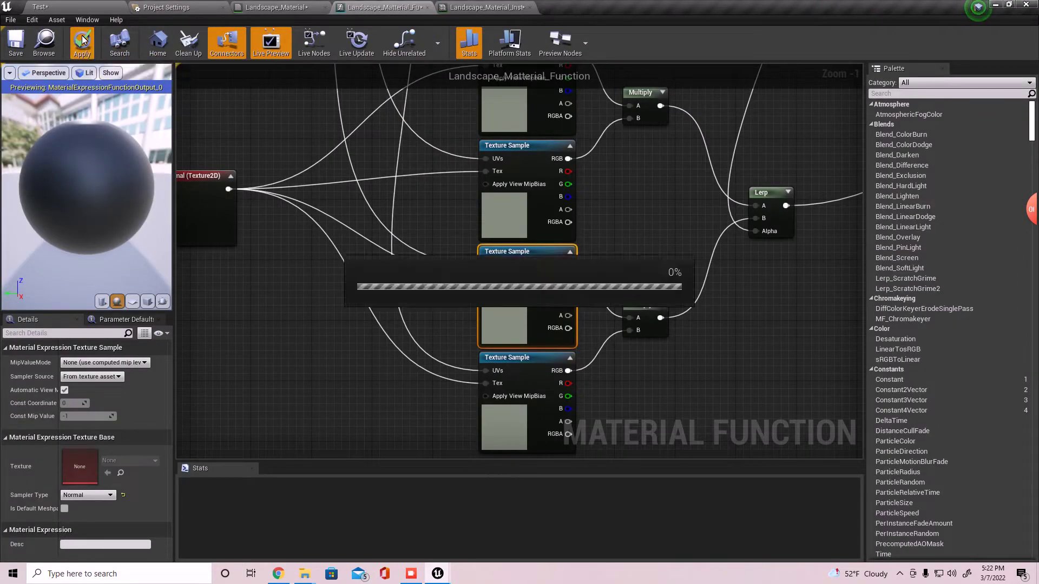
click(301, 11)
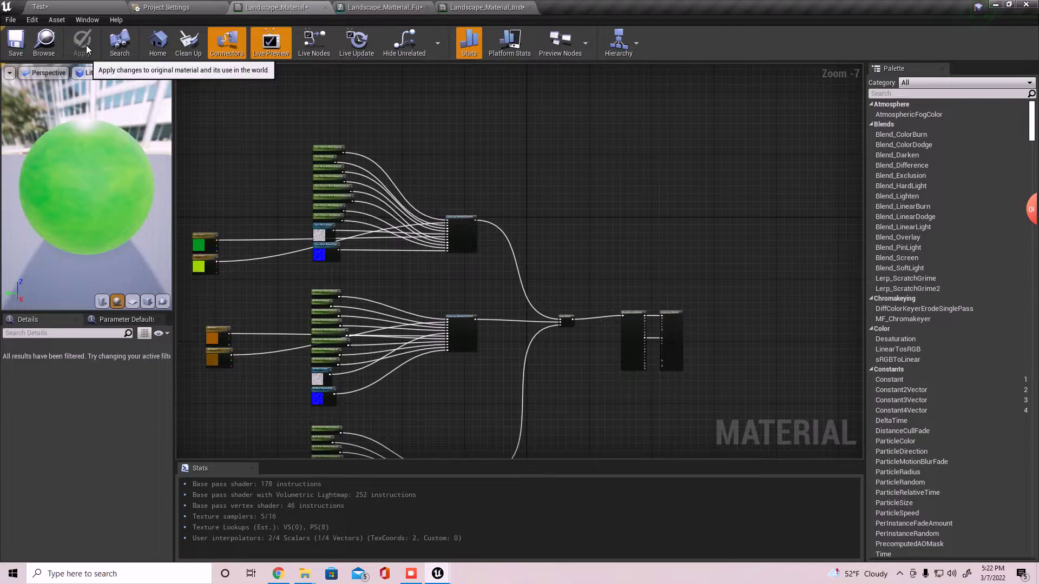
click(495, 7)
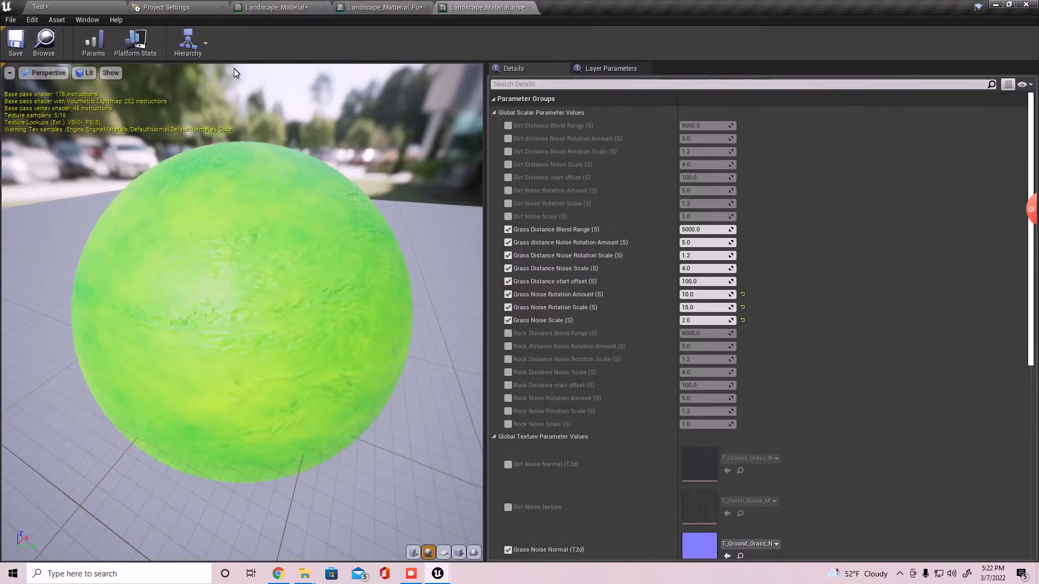
click(87, 9)
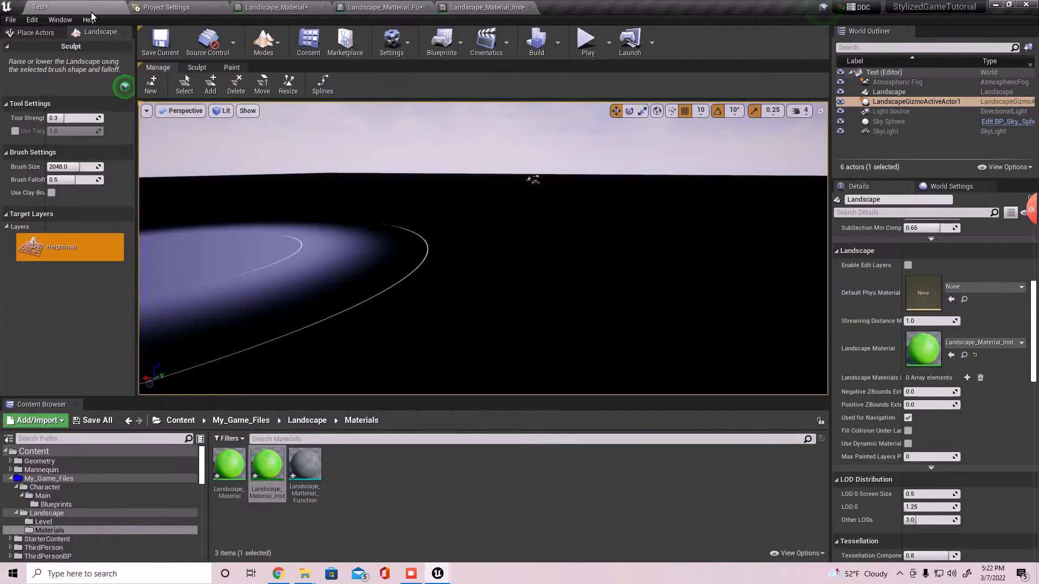
Step: Switch to landscape painting and start a Weight-Blended Layer (normal) info object for the Grass layer
click(9, 227)
click(8, 227)
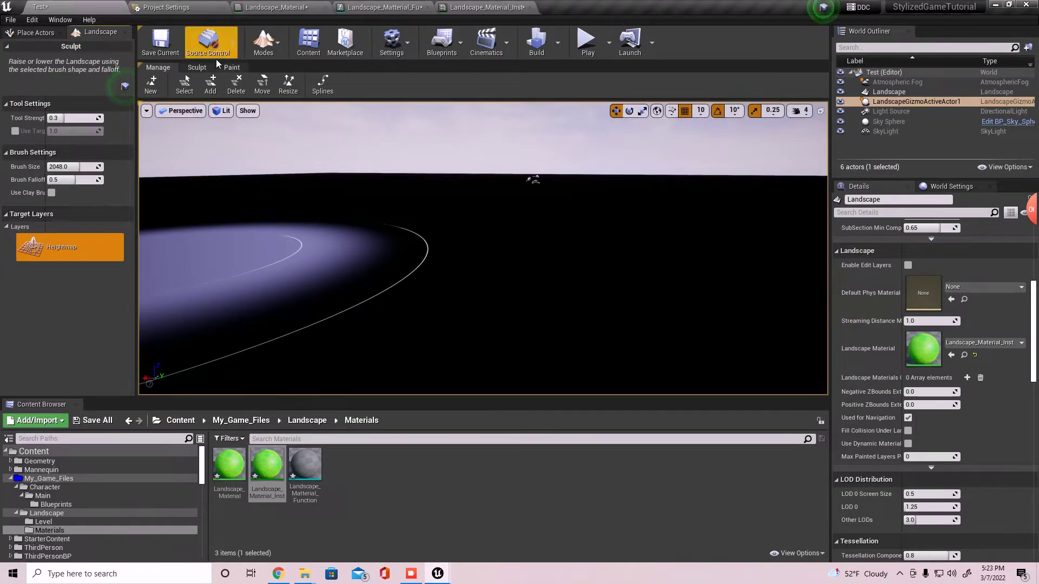
click(232, 67)
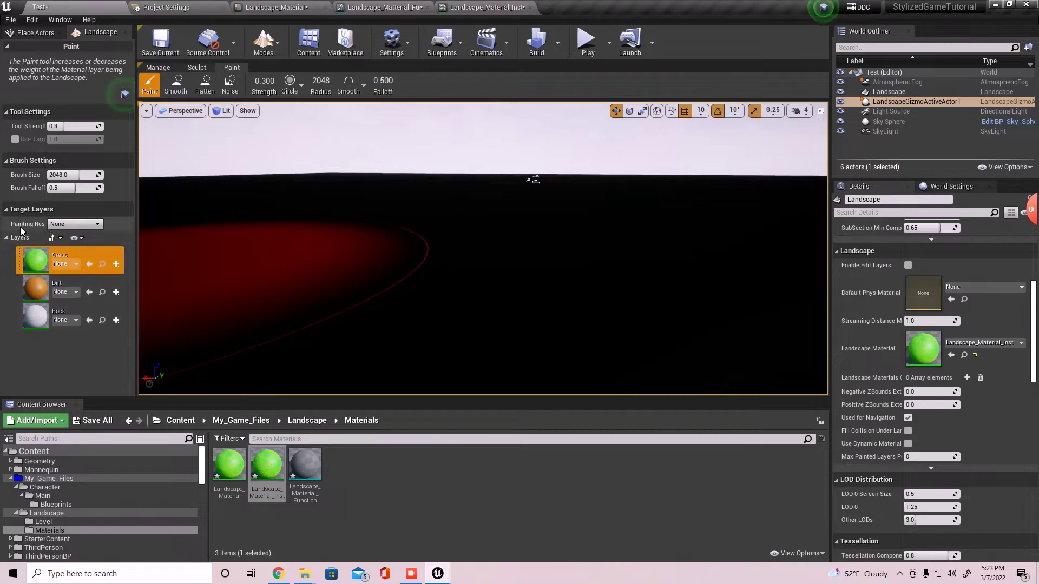
click(75, 265)
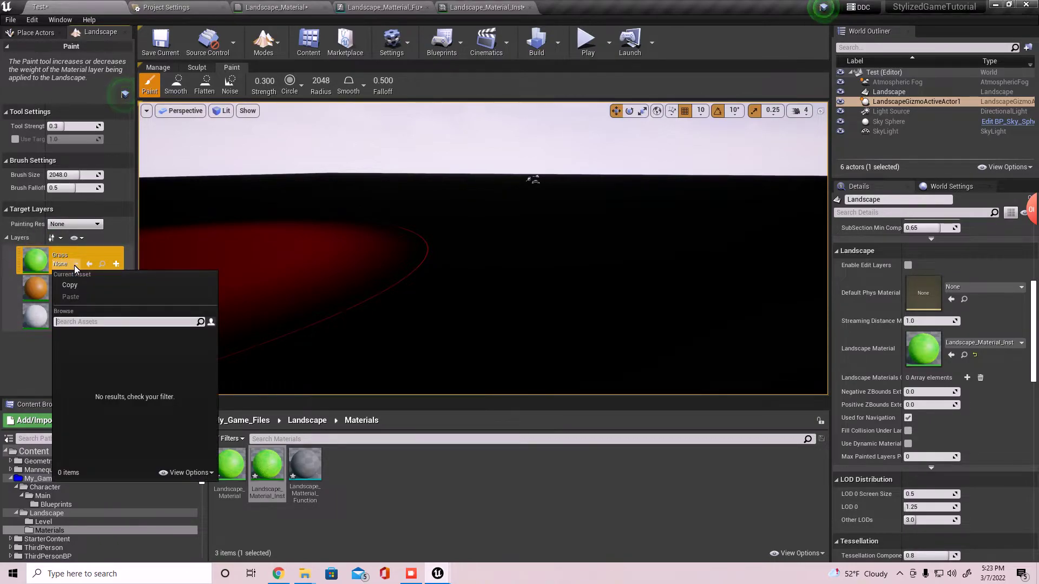
click(116, 264)
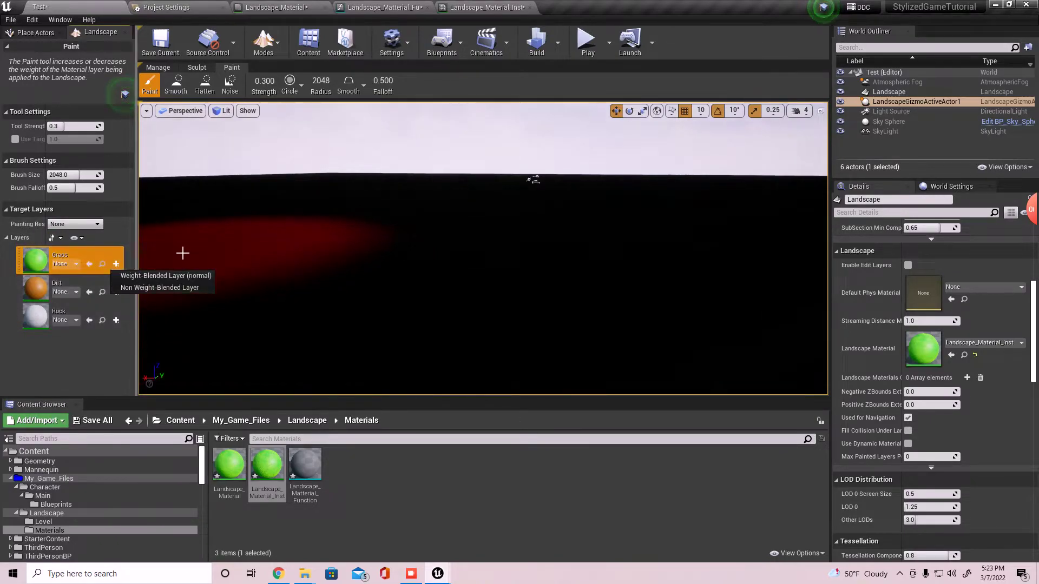
click(127, 277)
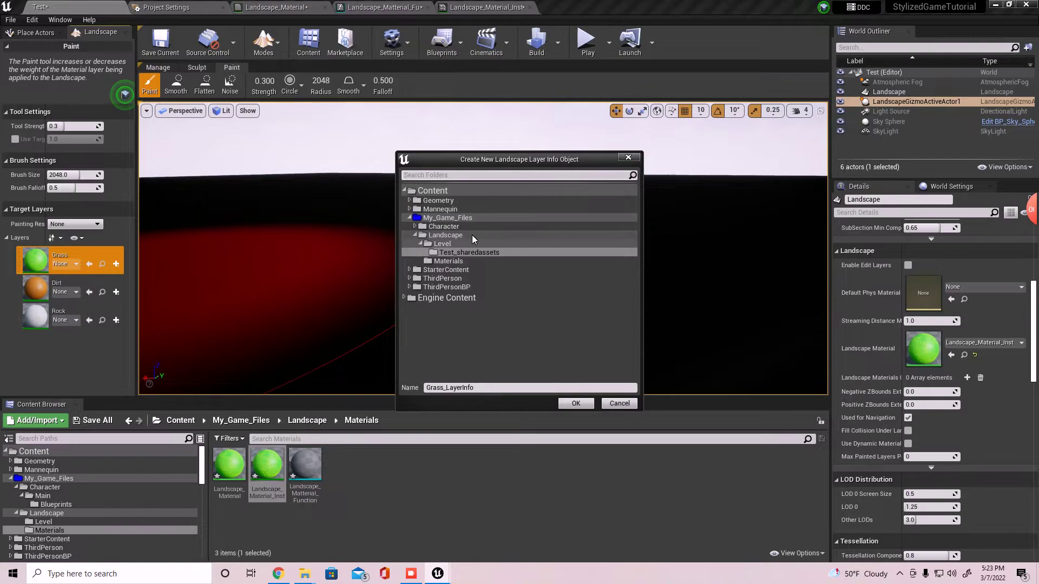
Step: Create a folder named Layers inside the Landscape folder and save Grass_LayerInfo in it
click(457, 244)
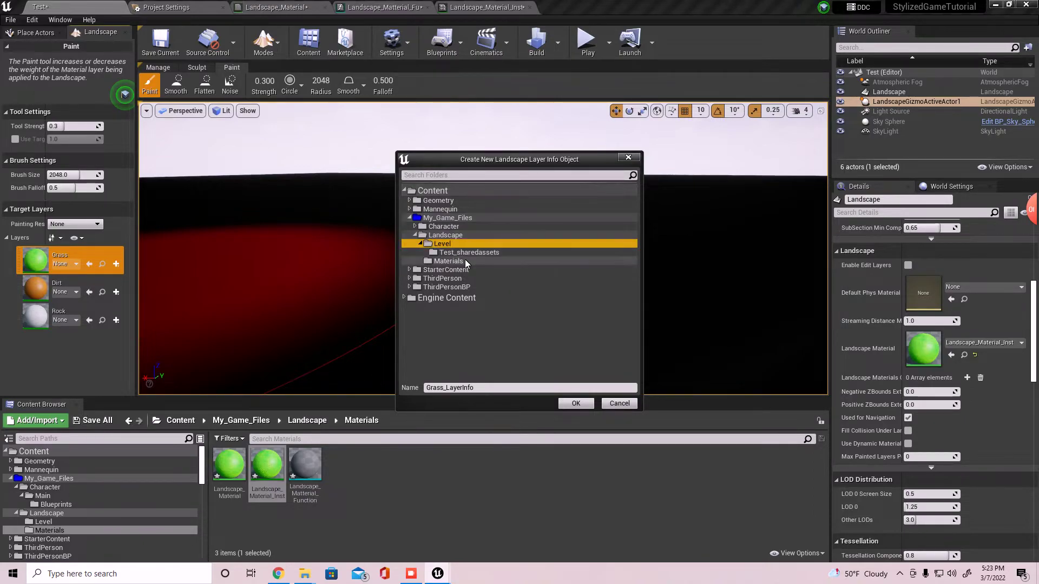
click(464, 262)
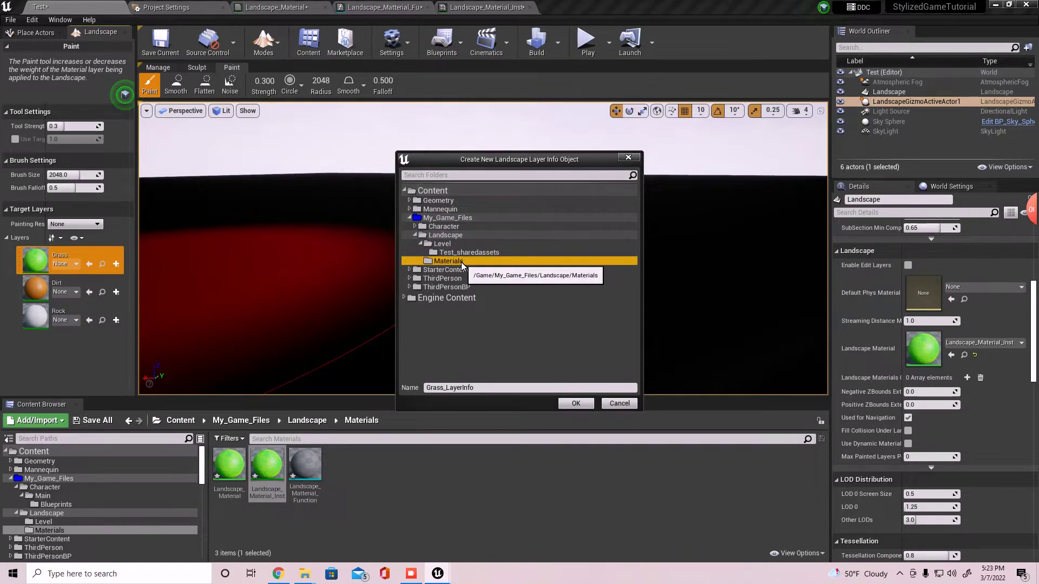
double_click(449, 236)
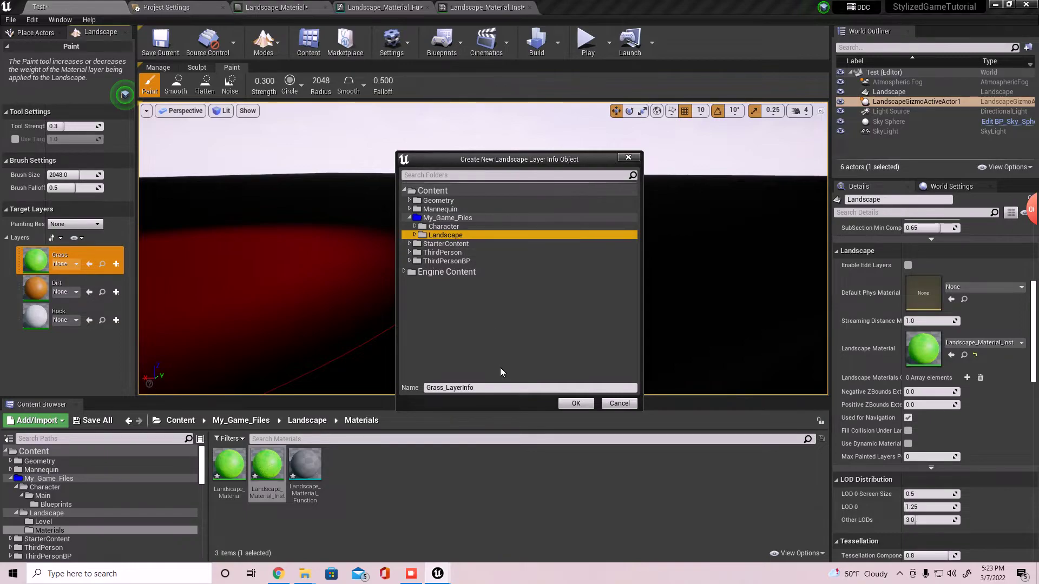
right_click(476, 235)
click(509, 239)
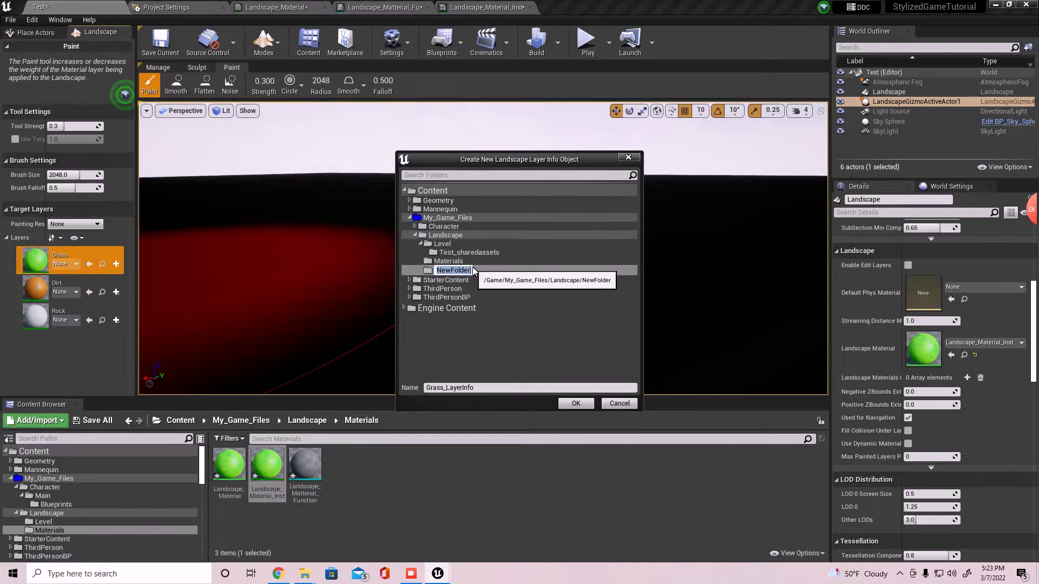
text(Layers)
key(Return)
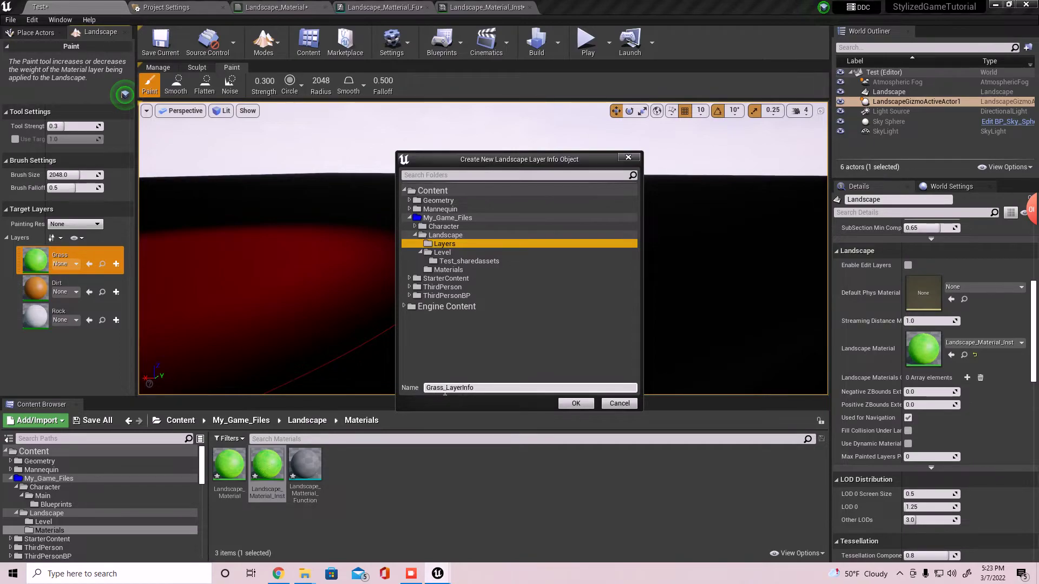
click(587, 407)
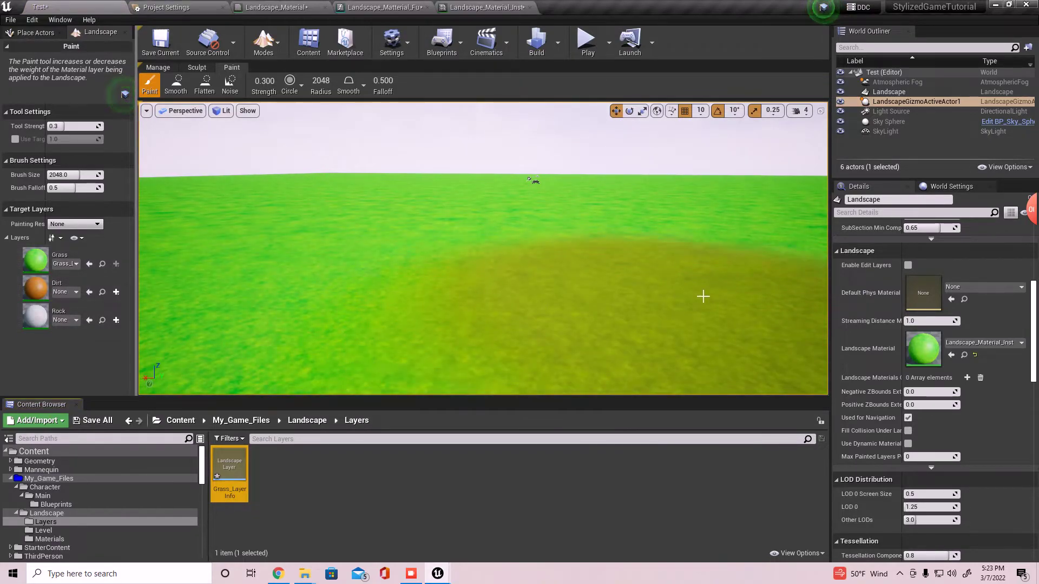
Step: Create a weight-blended layer info object for the Dirt layer and save it as Dirt_LayerInfo in the Layers folder
click(114, 293)
click(151, 302)
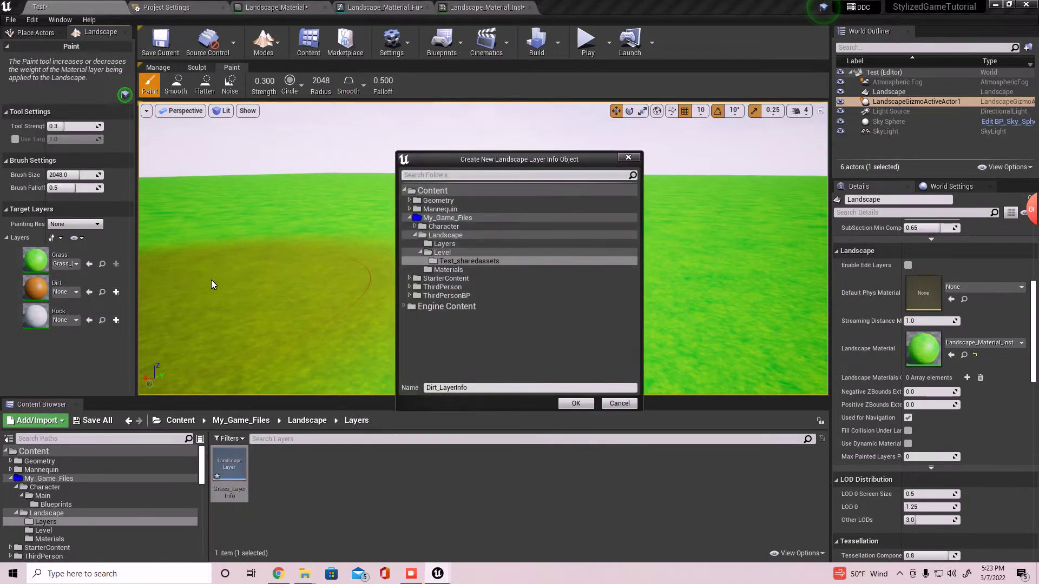
click(447, 253)
click(444, 245)
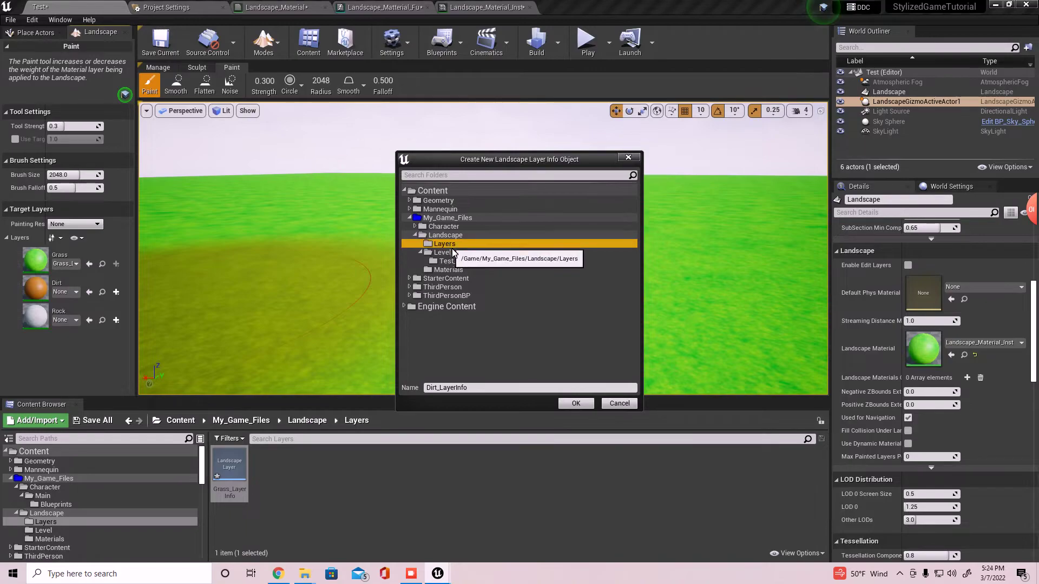
click(577, 403)
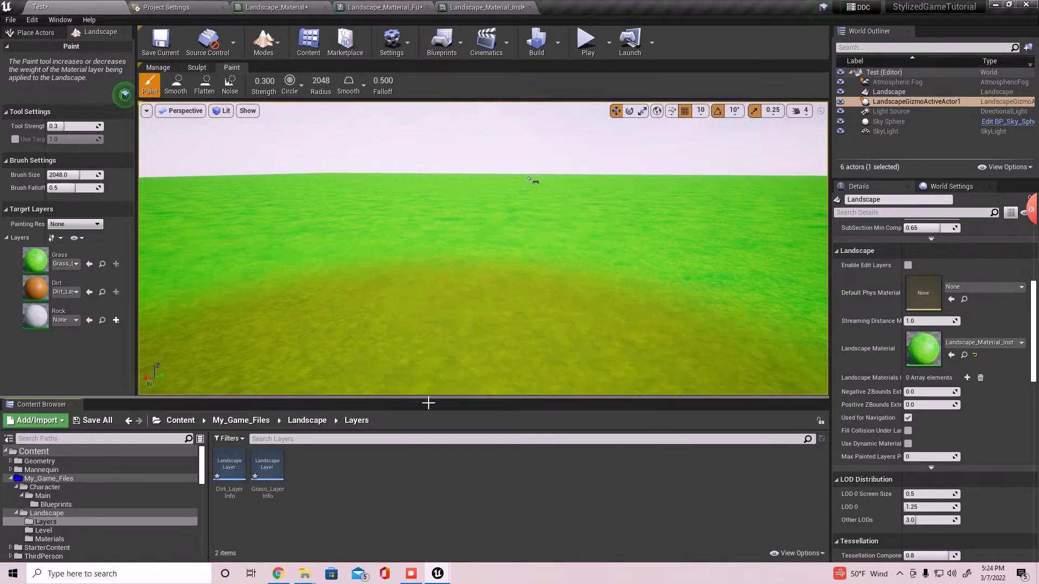
Step: Create a weight-blended layer info object for the Rock layer and save it as Rock_LayerInfo in the Layers folder
click(116, 320)
click(153, 333)
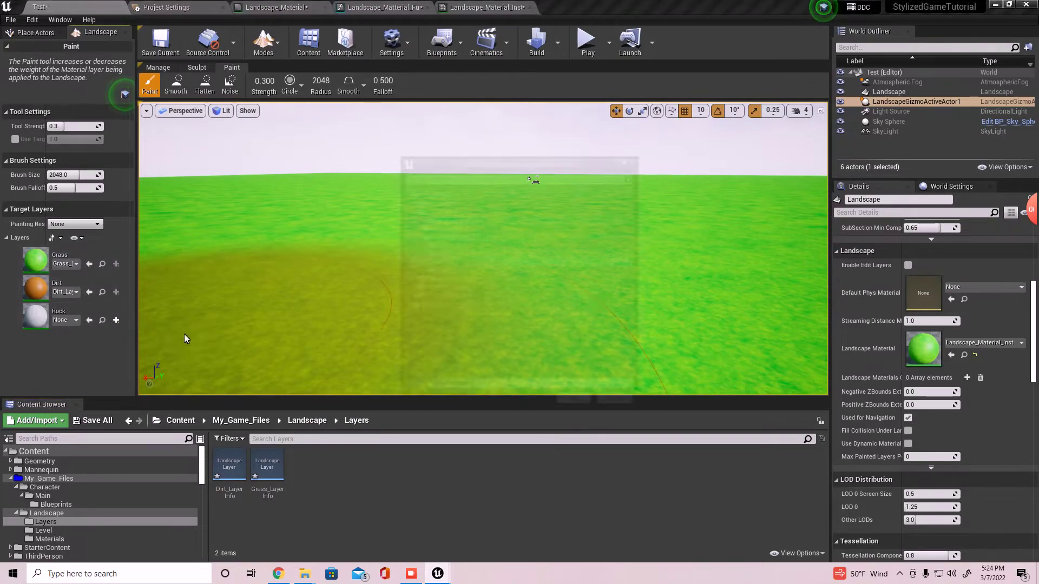
click(450, 244)
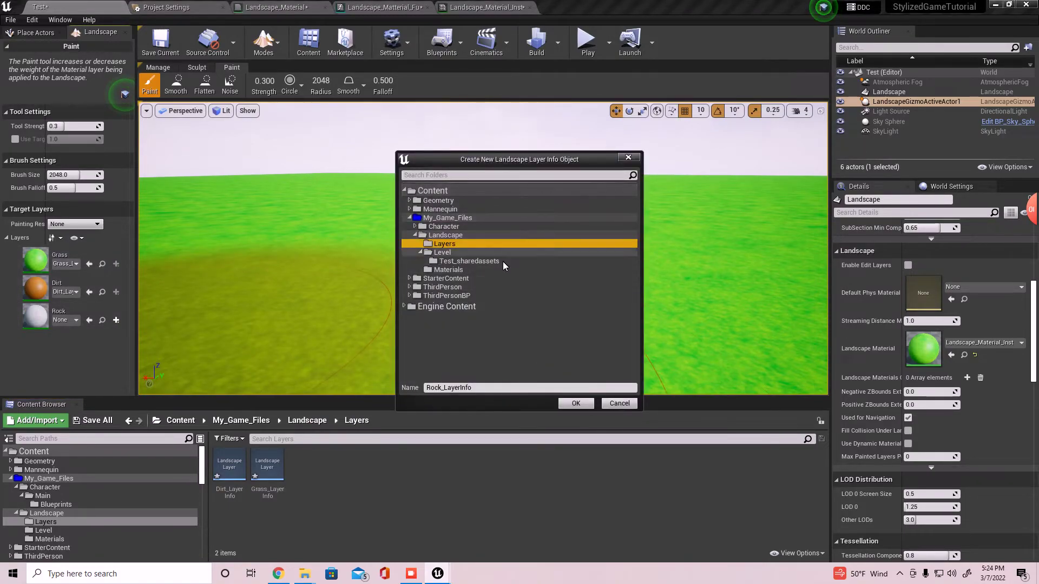
click(583, 406)
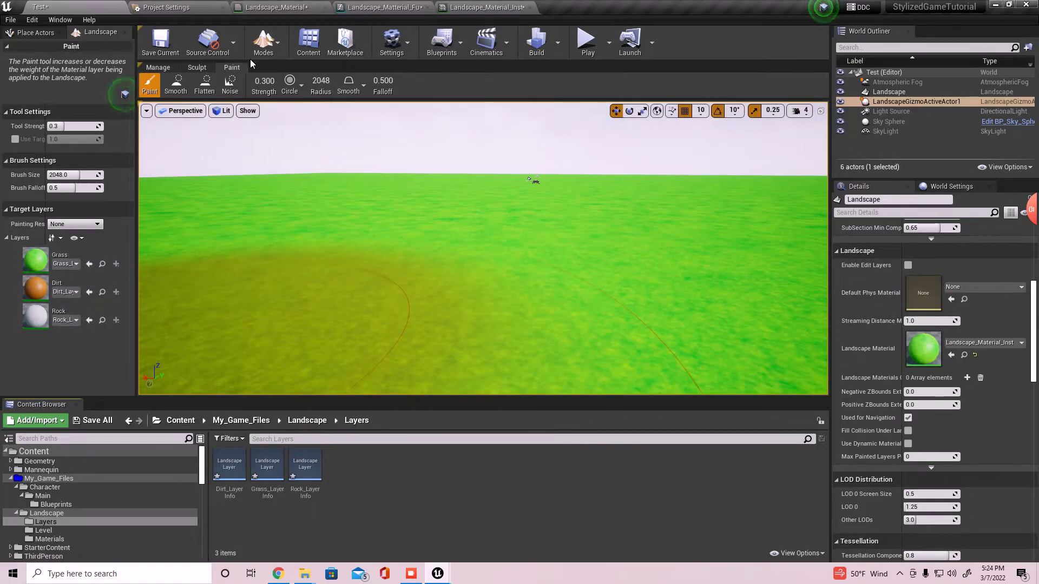
Step: Paint a large patch of the Dirt layer onto the grass, using a brush size of about 557 and raising tool strength to 1.0
click(49, 259)
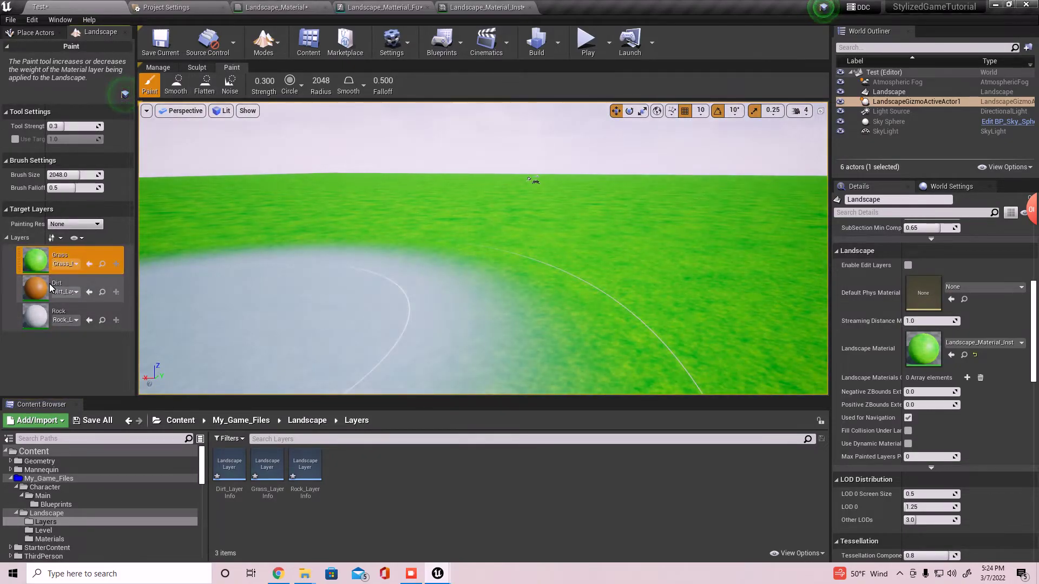
click(51, 286)
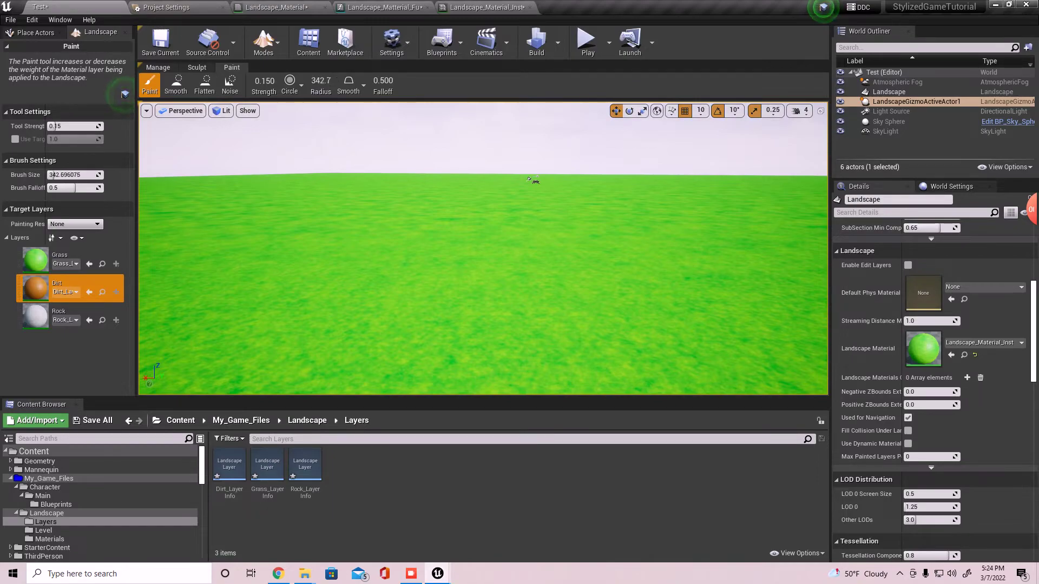
click(375, 279)
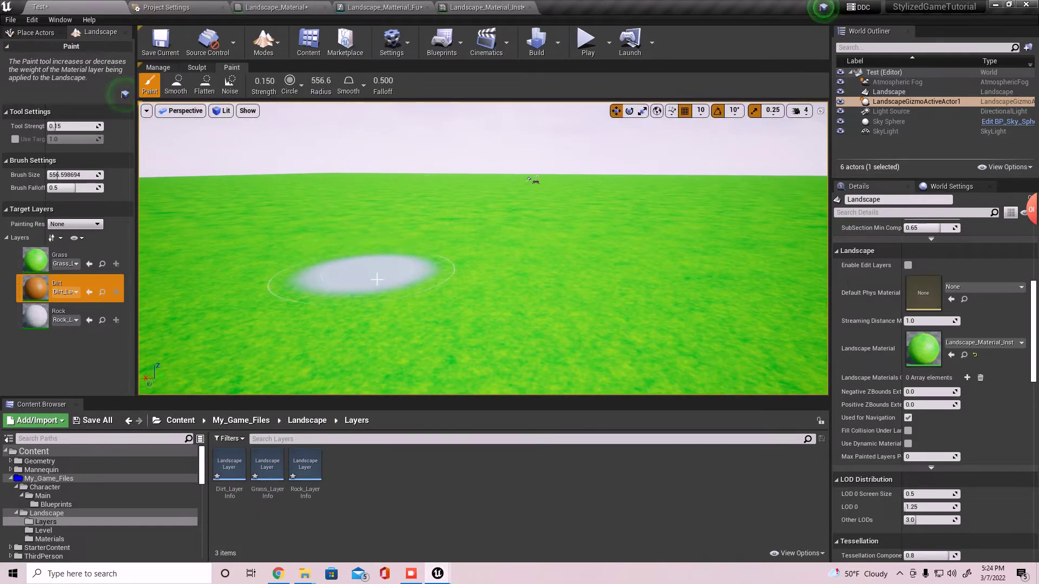
mouse_move(360, 272)
mouse_down()
mouse_move(578, 274)
mouse_move(368, 243)
mouse_move(406, 244)
mouse_move(424, 260)
mouse_move(492, 262)
mouse_move(341, 265)
mouse_move(291, 295)
mouse_move(457, 225)
mouse_move(456, 258)
mouse_move(547, 261)
mouse_up()
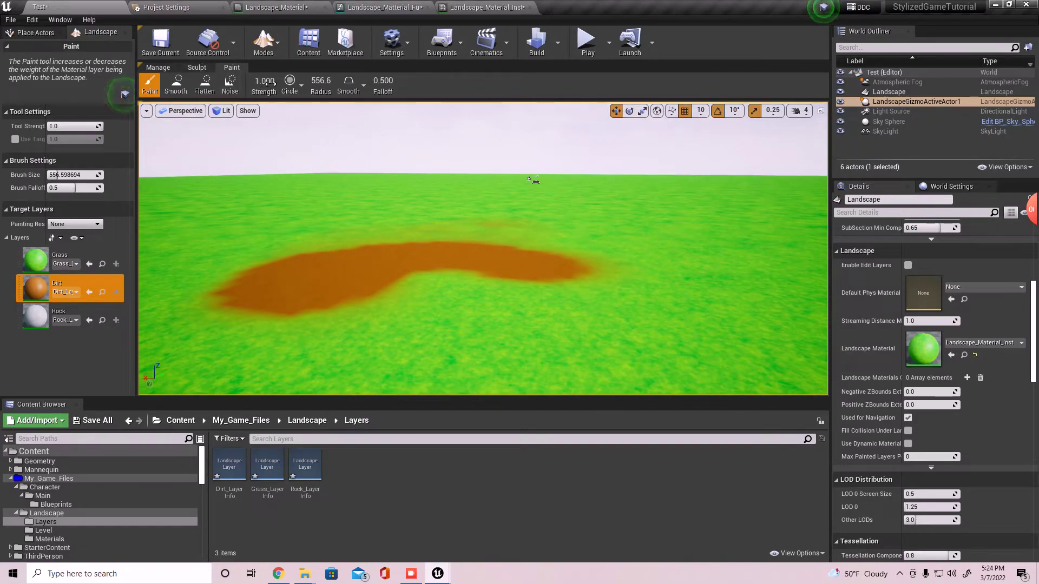
mouse_move(348, 280)
mouse_down()
mouse_move(540, 317)
mouse_move(545, 283)
mouse_move(490, 248)
mouse_move(457, 268)
mouse_move(282, 228)
mouse_move(394, 285)
mouse_move(312, 216)
mouse_up()
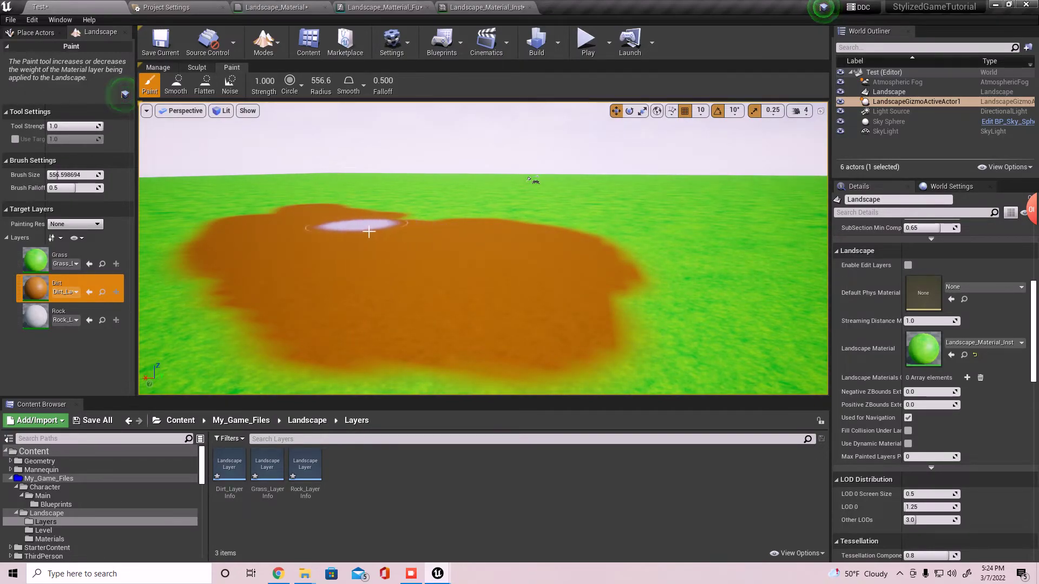
Step: Paint a long Dirt path across the grass, leading away from the edge of the dirt patch
mouse_move(470, 295)
right_down()
mouse_move(419, 302)
mouse_move(397, 327)
right_up()
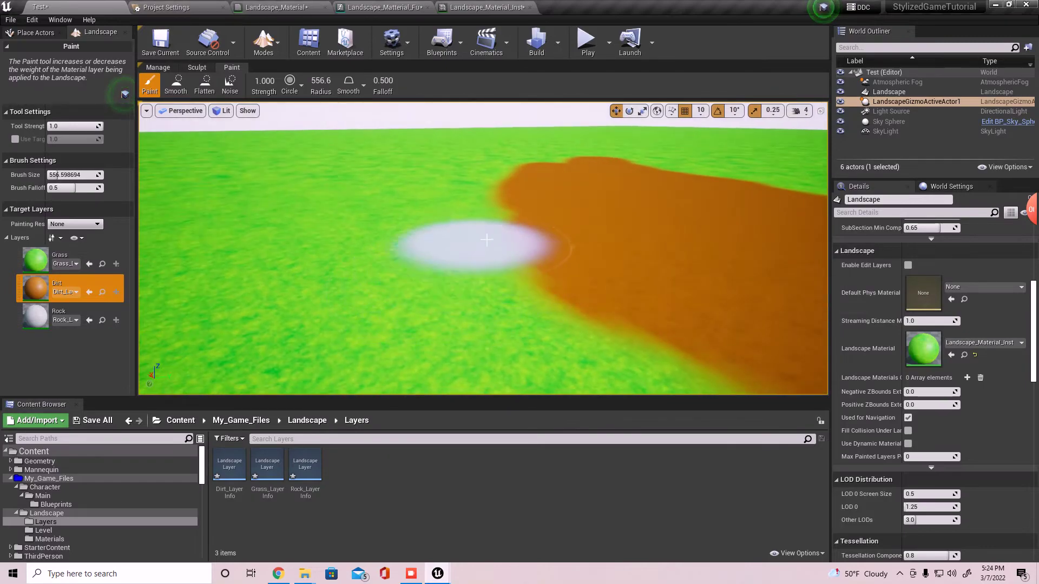
mouse_move(537, 230)
mouse_down()
mouse_move(417, 233)
mouse_move(200, 258)
mouse_move(377, 238)
mouse_up()
right_drag(376, 238, 426, 241)
drag(453, 245, 179, 258)
mouse_move(433, 242)
right_down()
mouse_move(363, 227)
mouse_move(390, 246)
mouse_move(471, 232)
right_up()
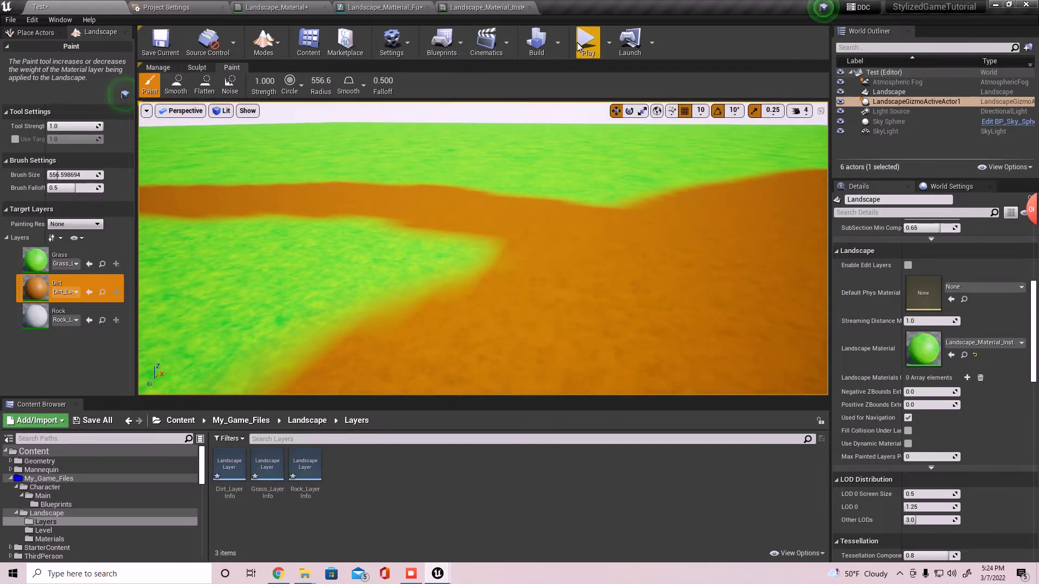
Step: Play the level in the editor and take control of the character to inspect the painted landscape
click(586, 40)
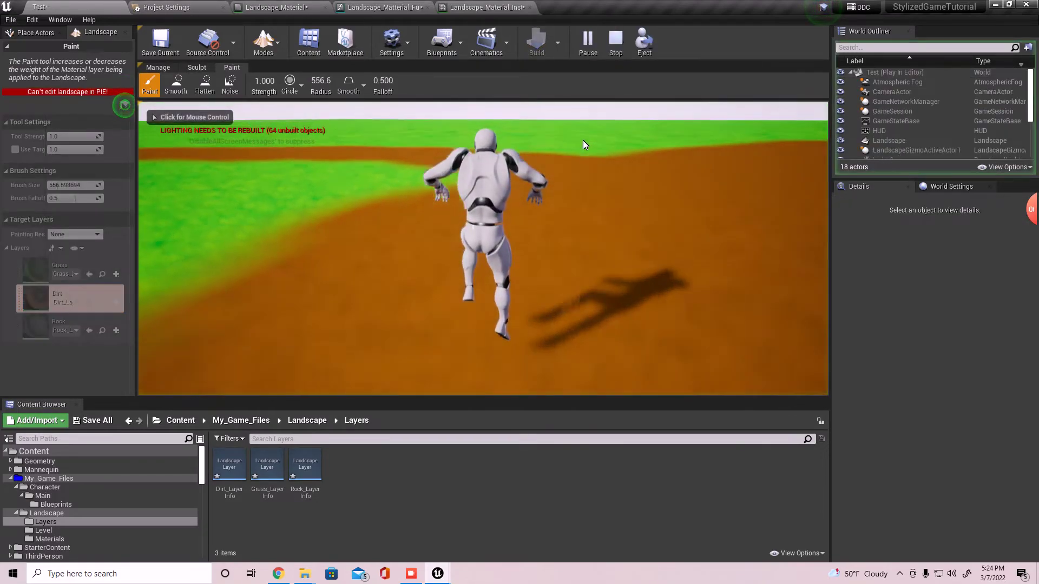
click(582, 202)
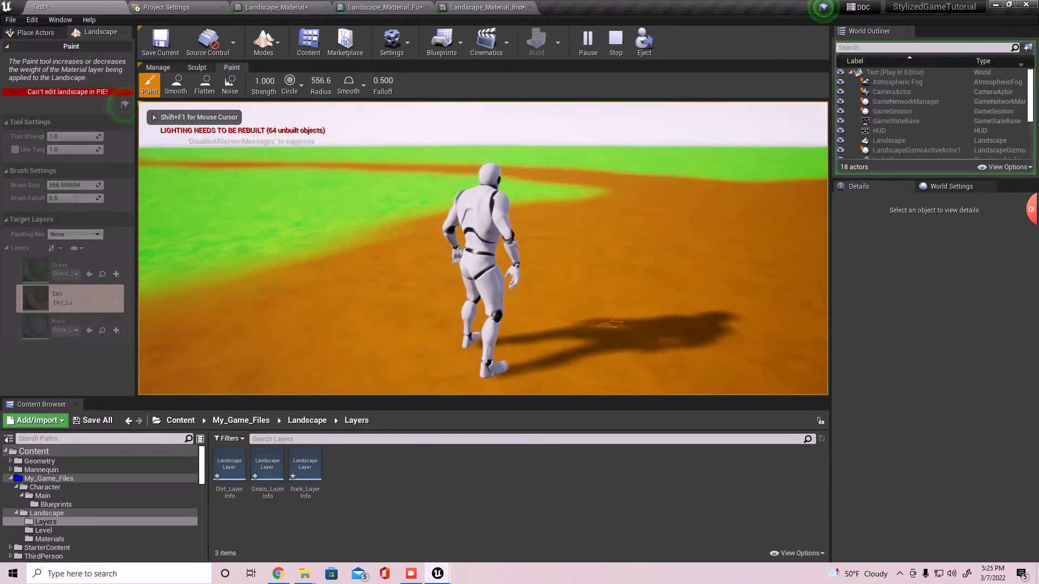
Step: Walk the character across the painted dirt toward the grass, and end the play session
key(w)
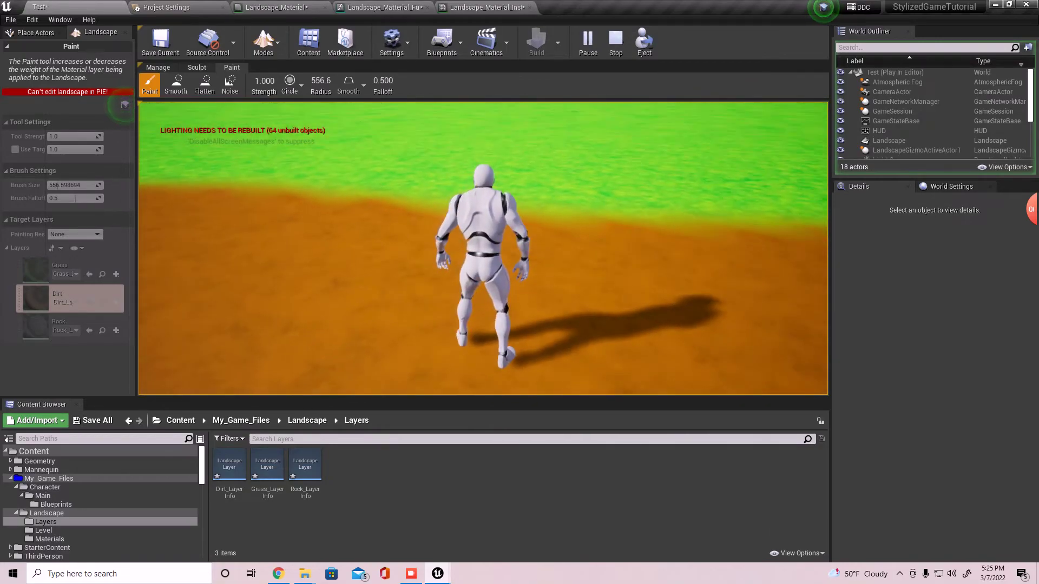
key(Escape)
Step: Save the level and all modified assets in the project
mouse_move(574, 316)
right_down()
mouse_move(736, 312)
mouse_move(521, 302)
right_up()
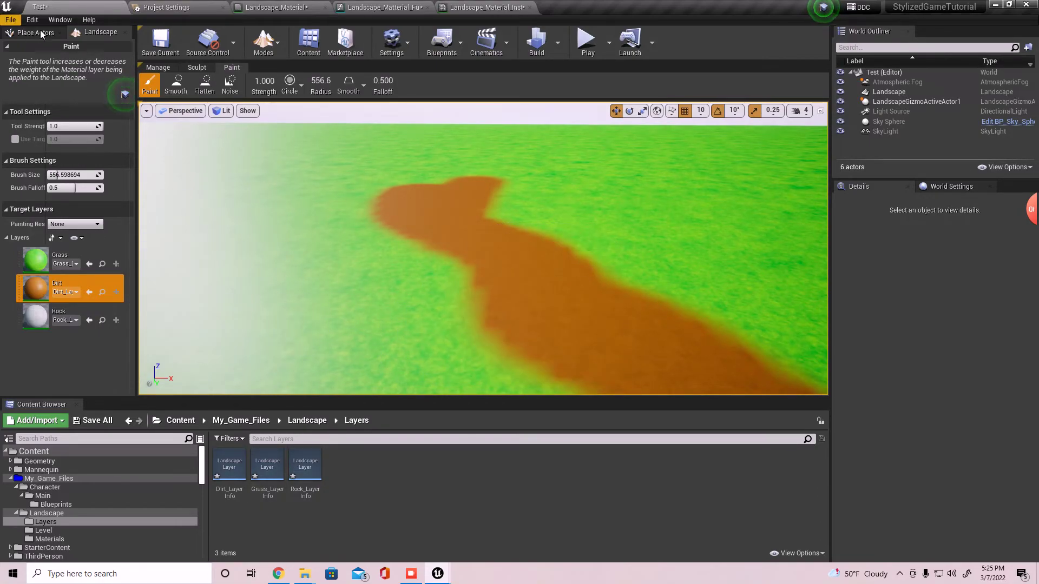
click(10, 19)
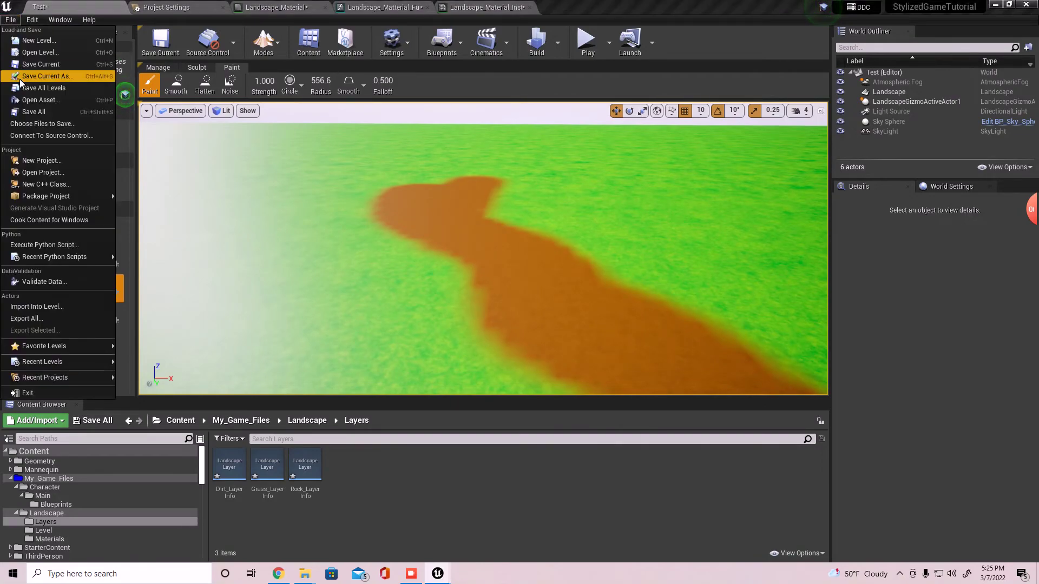
click(39, 112)
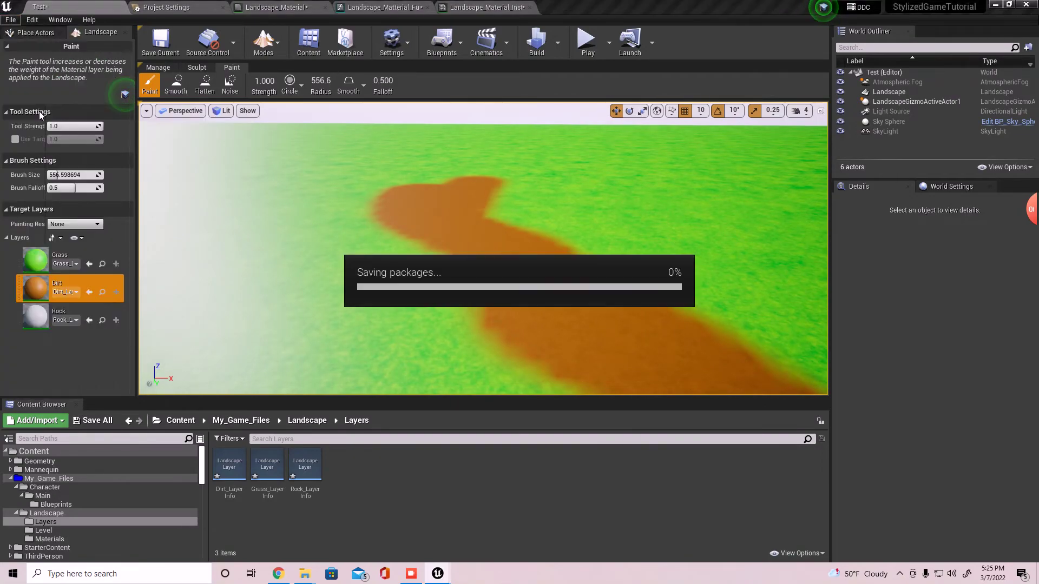
mouse_move(469, 265)
right_down()
mouse_move(503, 270)
mouse_move(487, 259)
mouse_move(464, 200)
mouse_move(625, 225)
right_up()
right_drag(490, 238, 547, 302)
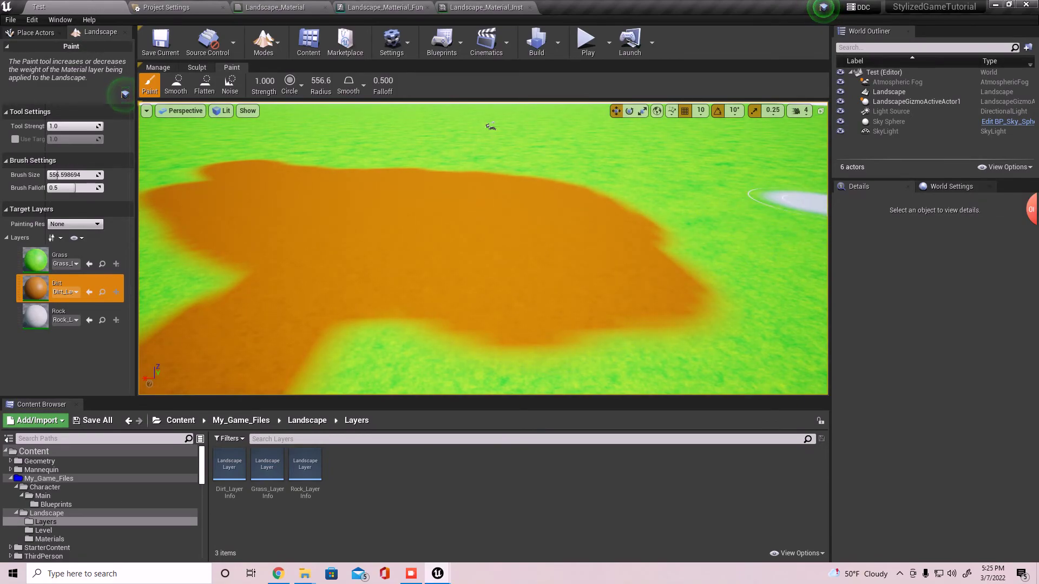
right_drag(758, 298, 698, 313)
right_drag(636, 103, 352, 103)
right_drag(723, 279, 721, 272)
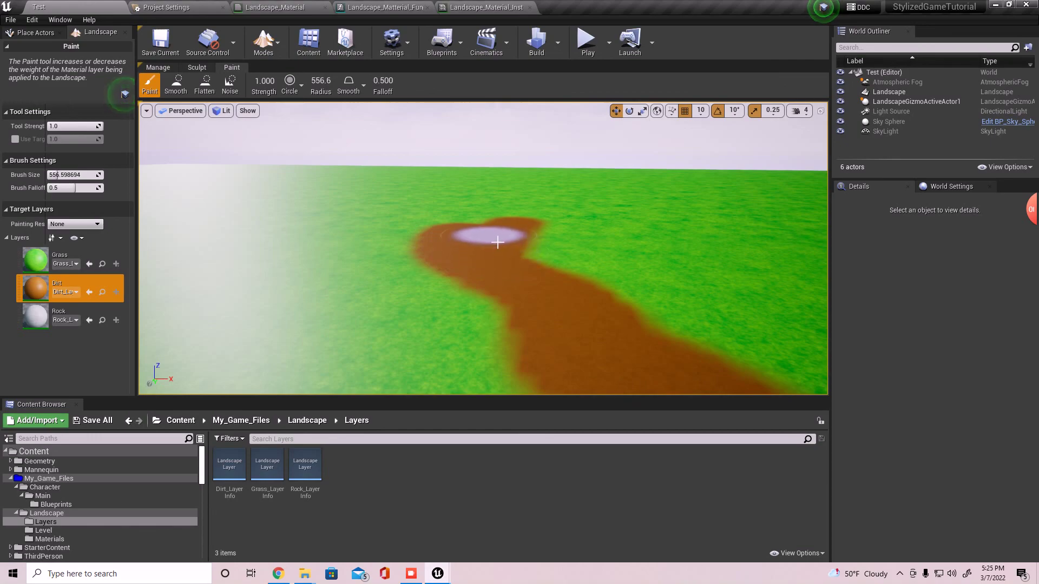
drag(528, 232, 479, 233)
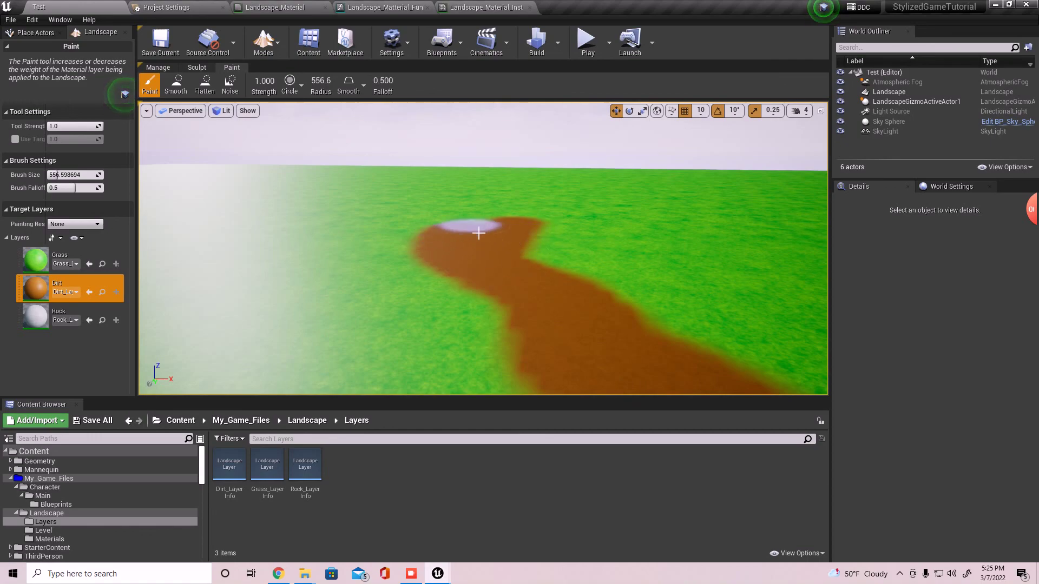